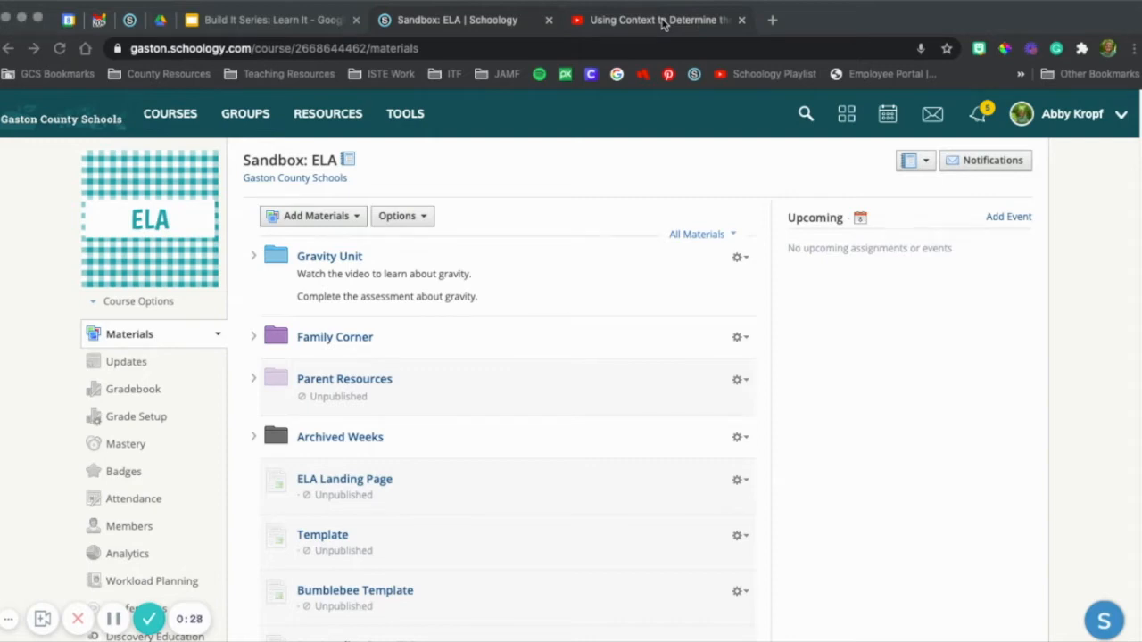
- Switch to YouTube and copy the embed code of the video "Using Context to Determine the Meaning of Vocabulary in Complex Texts"
left_click(662, 22)
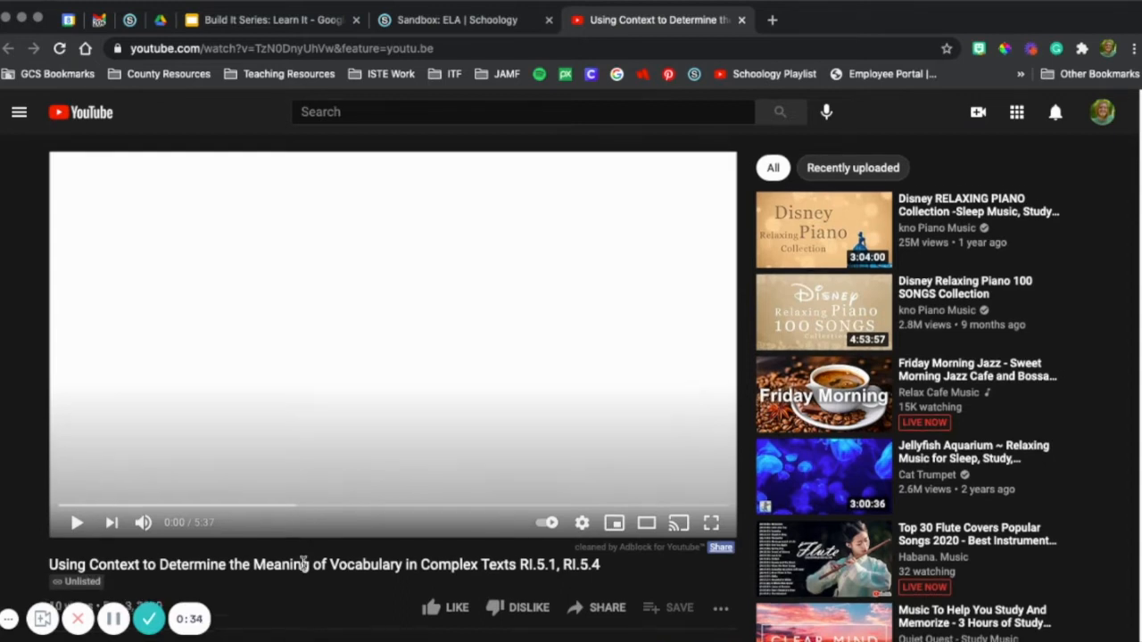
scroll(304, 565, "down", 1)
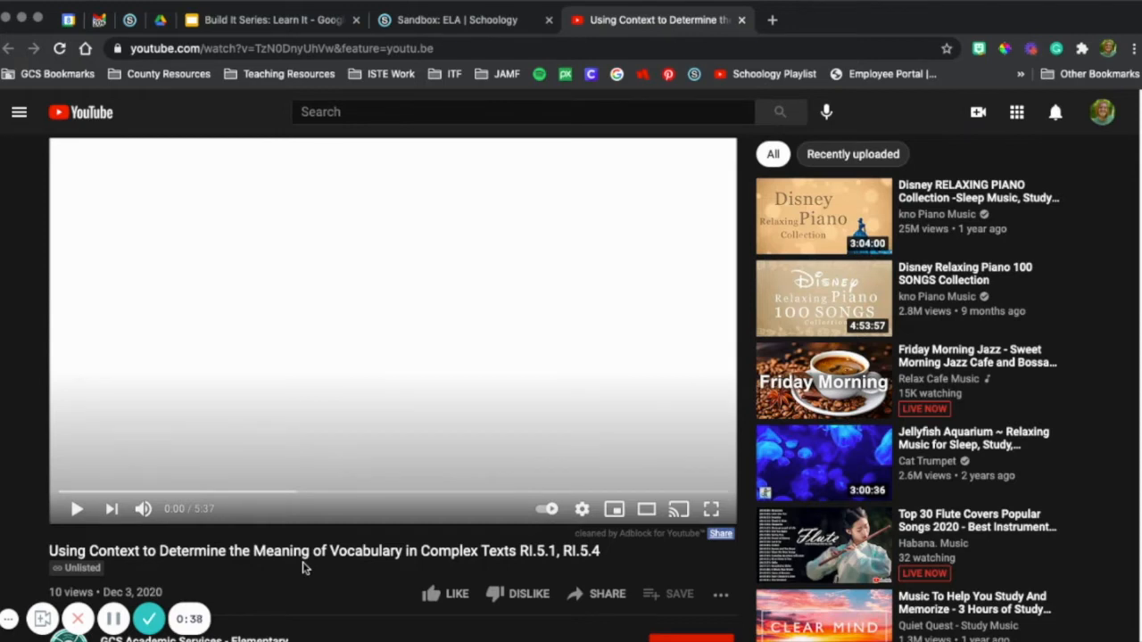
scroll(303, 565, "down", 2)
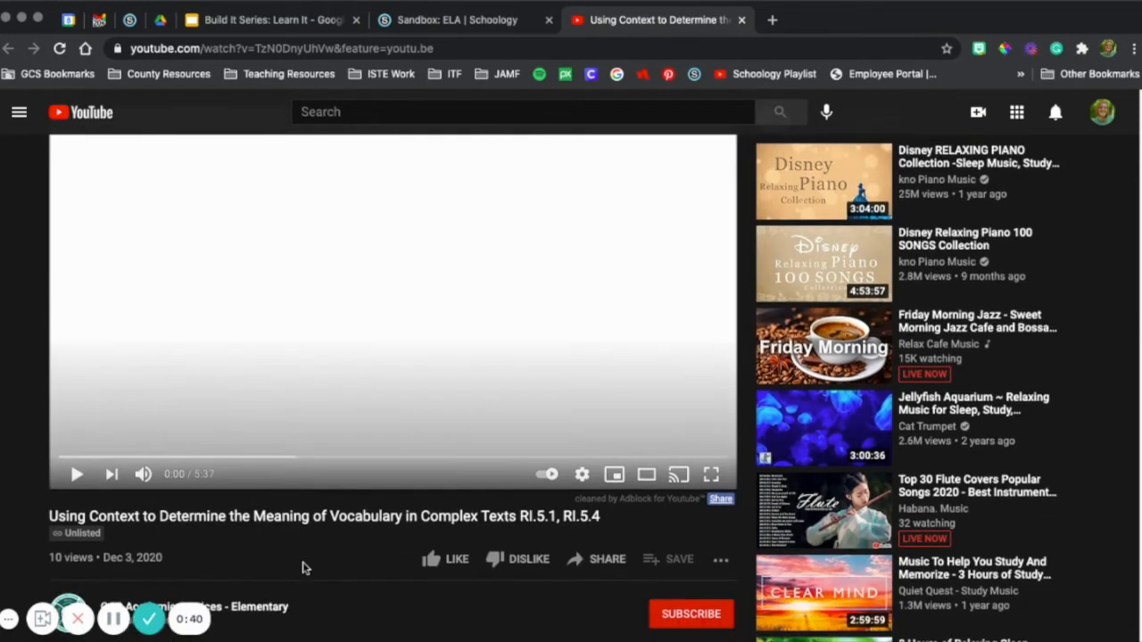
left_click(594, 562)
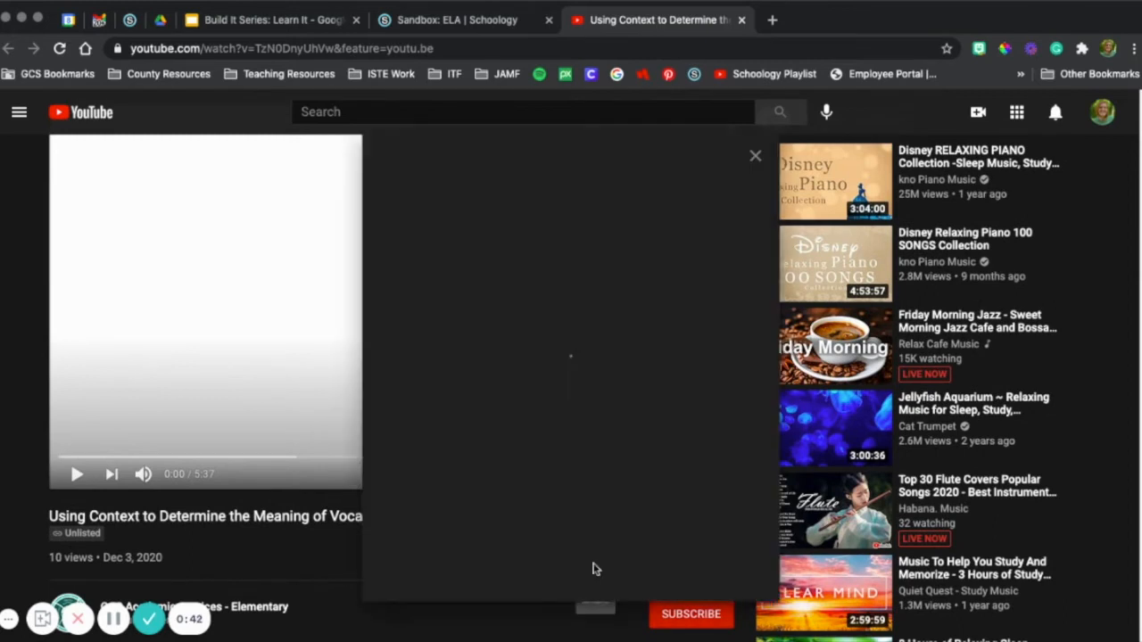
left_click(409, 311)
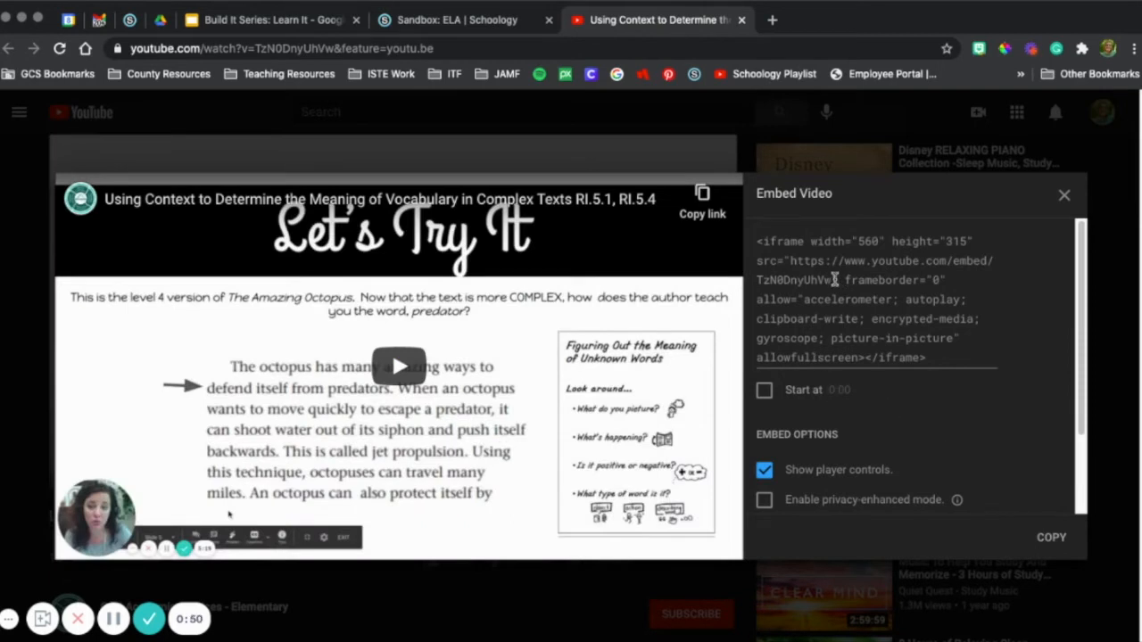
scroll(910, 357, "down", 2)
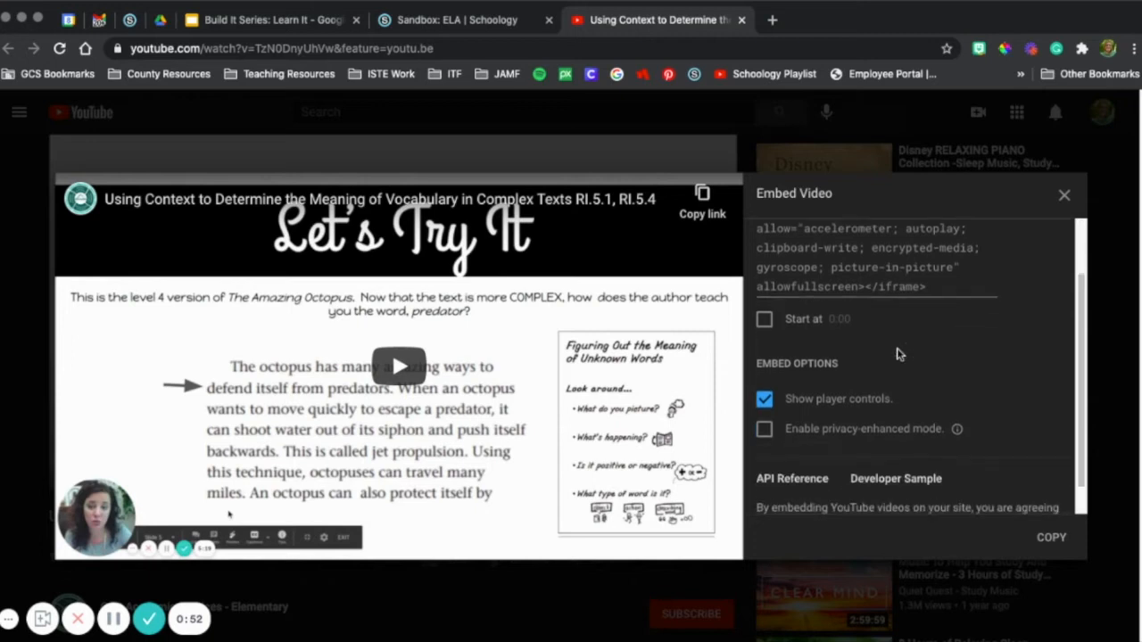
scroll(990, 382, "down", 1)
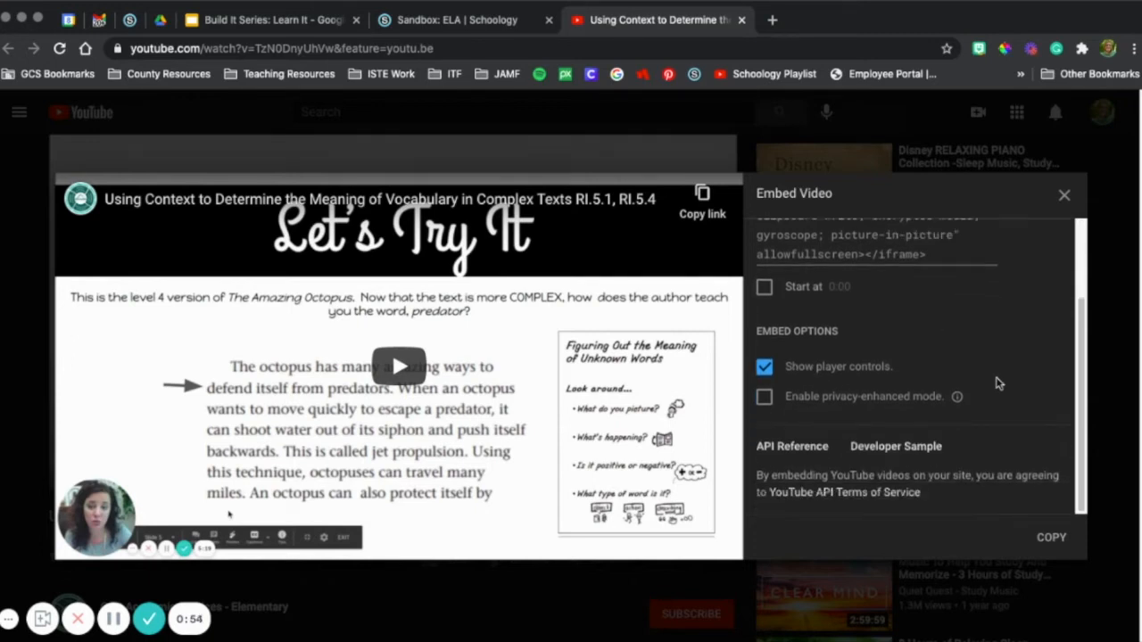
scroll(997, 382, "up", 3)
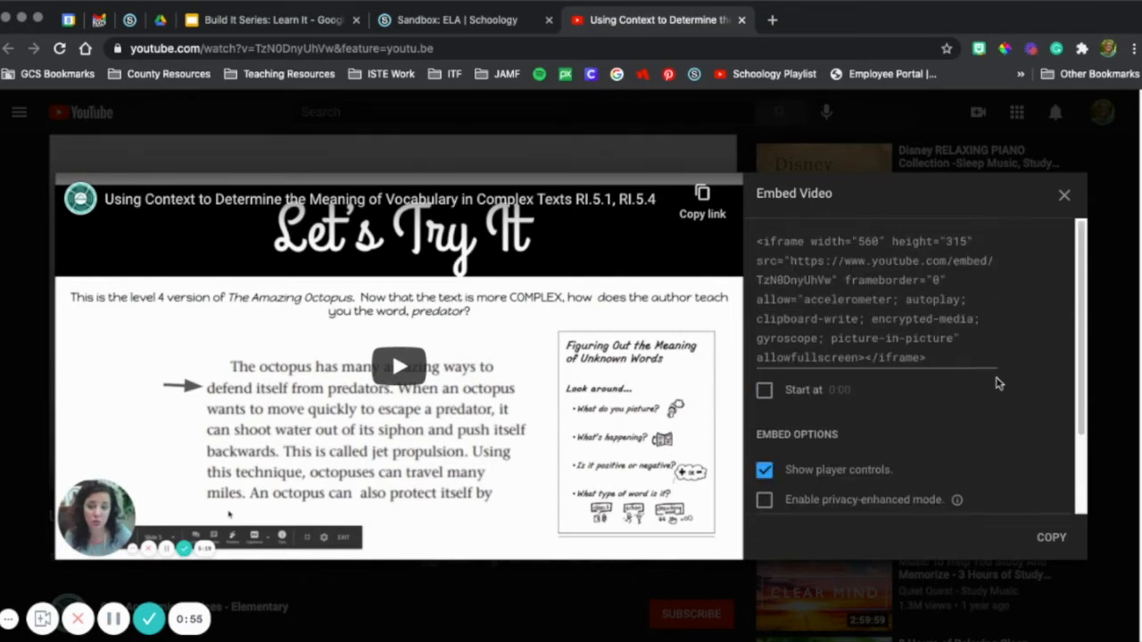
left_click(1053, 541)
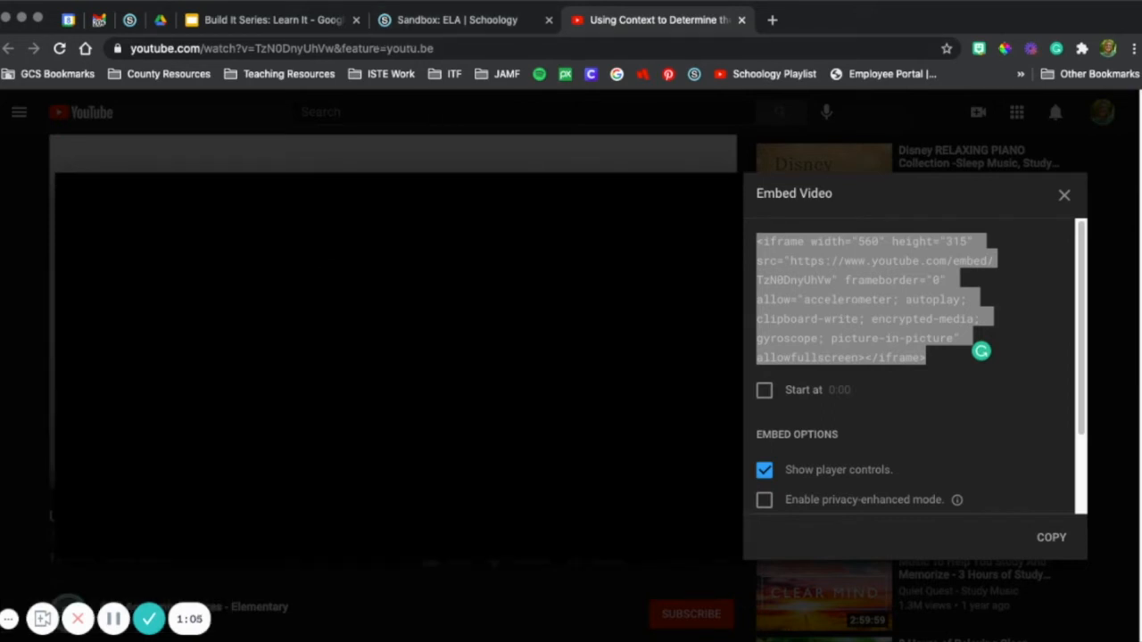
left_click(1064, 195)
- Switch to Schoology and start a new page in the Sandbox: ELA course titled "Learn It: Context to Determine the Meaning"
left_click(474, 19)
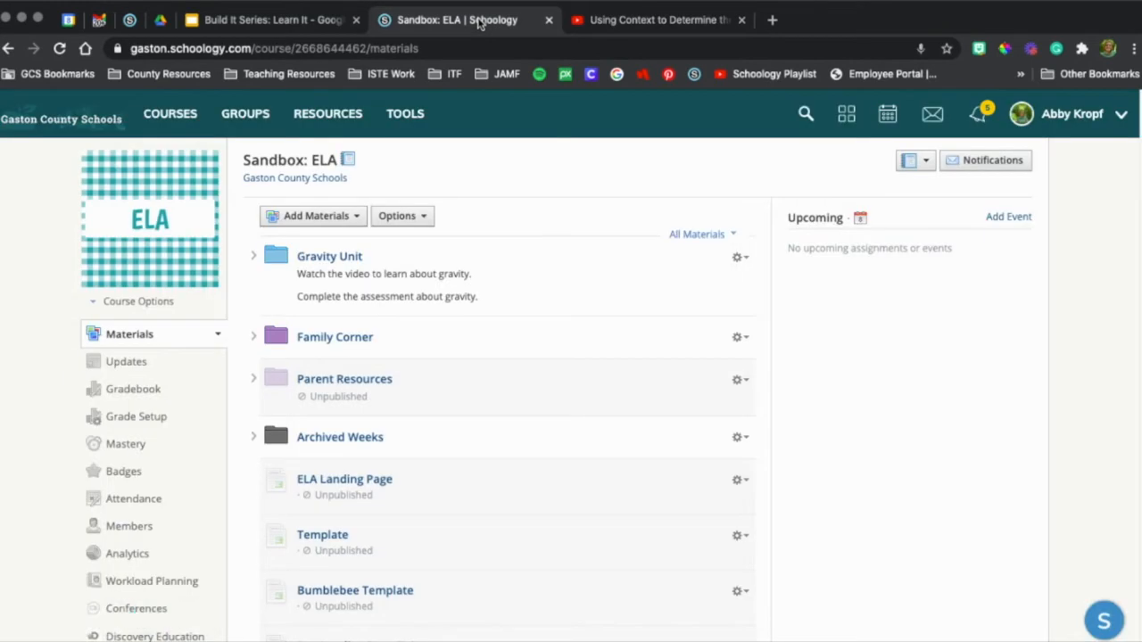
left_click(355, 219)
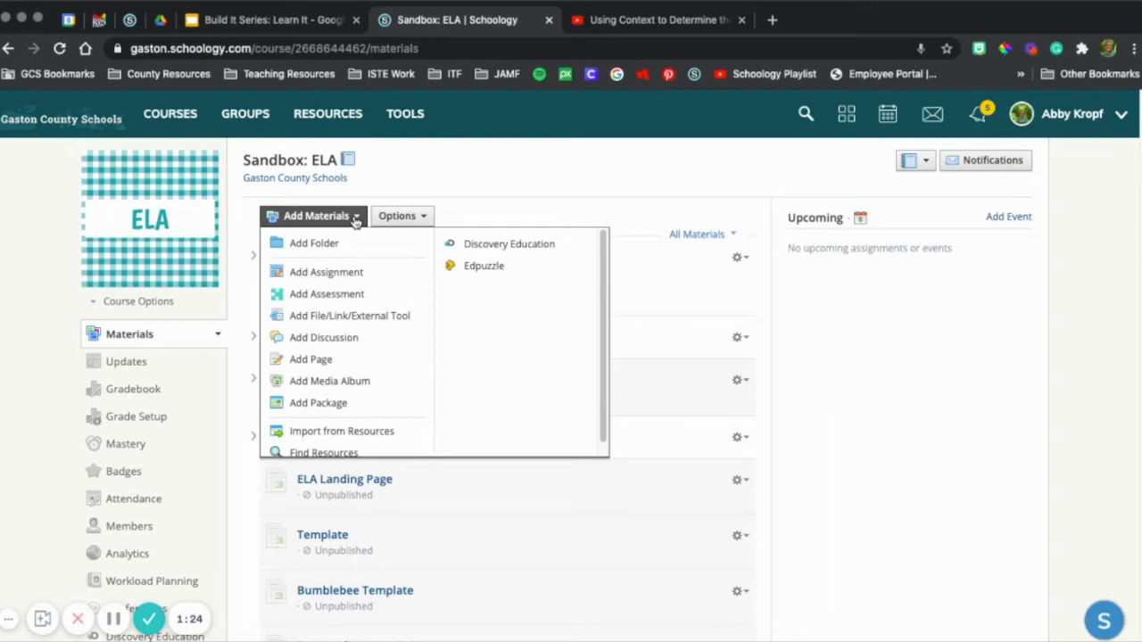
left_click(321, 360)
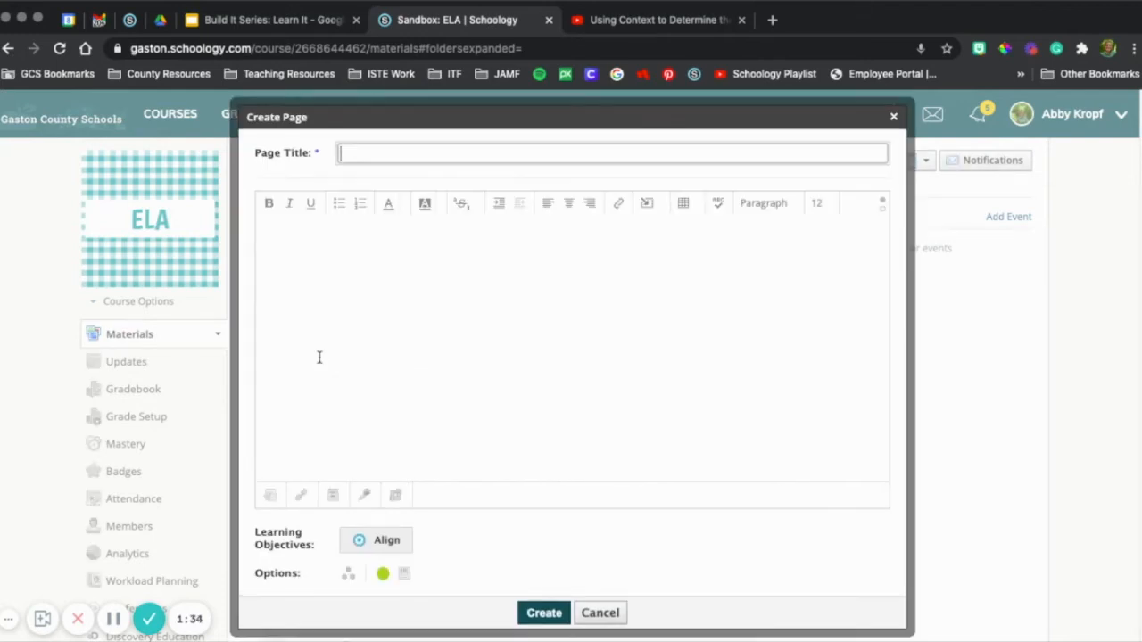
type("Learn It:")
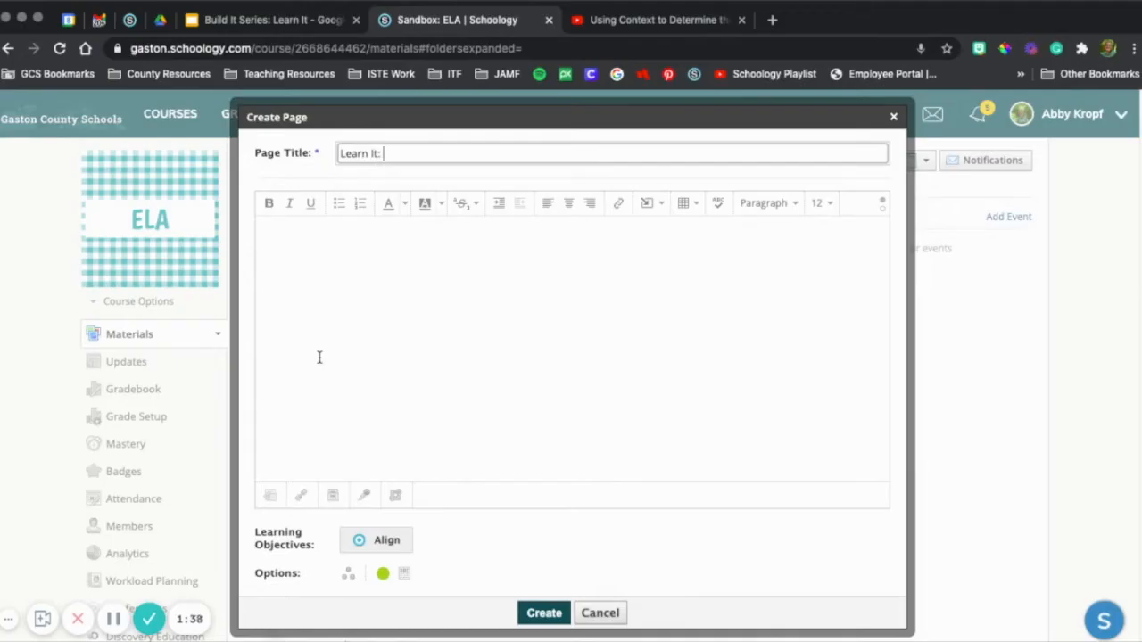
key("super+v")
- Add four blank lines at the start of the page body
left_click(349, 238)
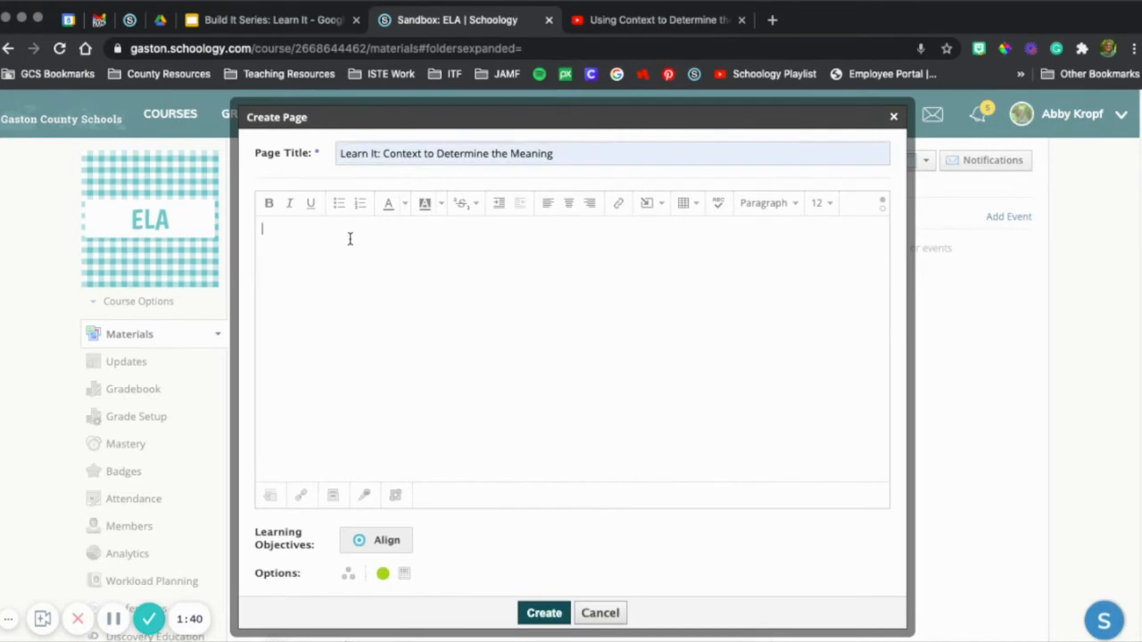
key("Return")
key("Return")
key("Return")
key("Return")
- Embed the YouTube video below the blank lines as web media, using the copied embed code
left_click(661, 205)
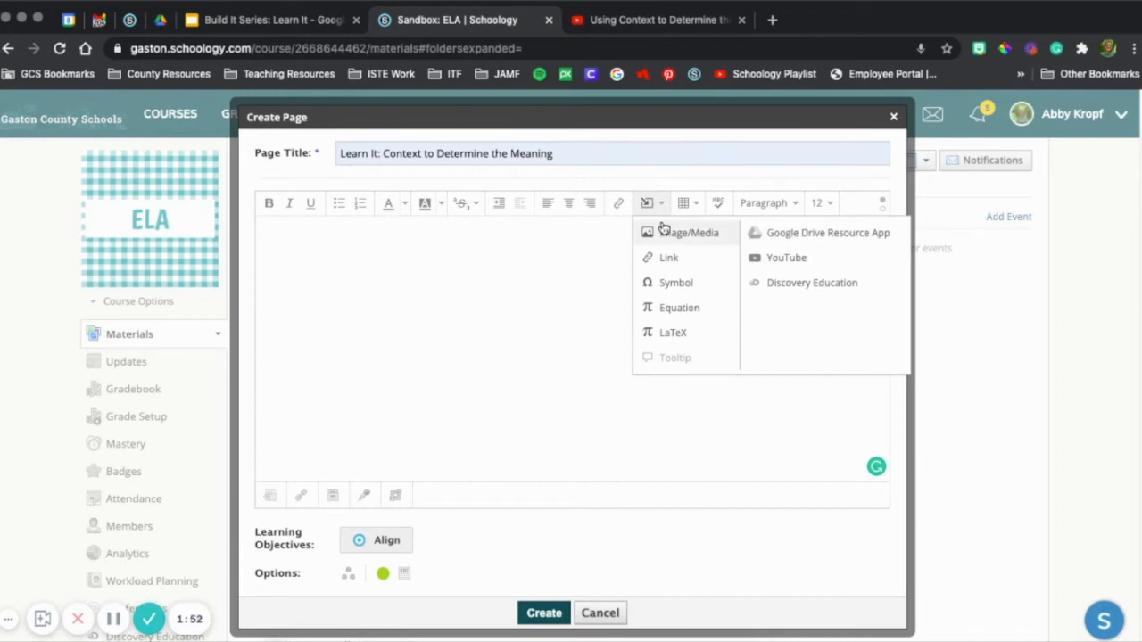
left_click(674, 236)
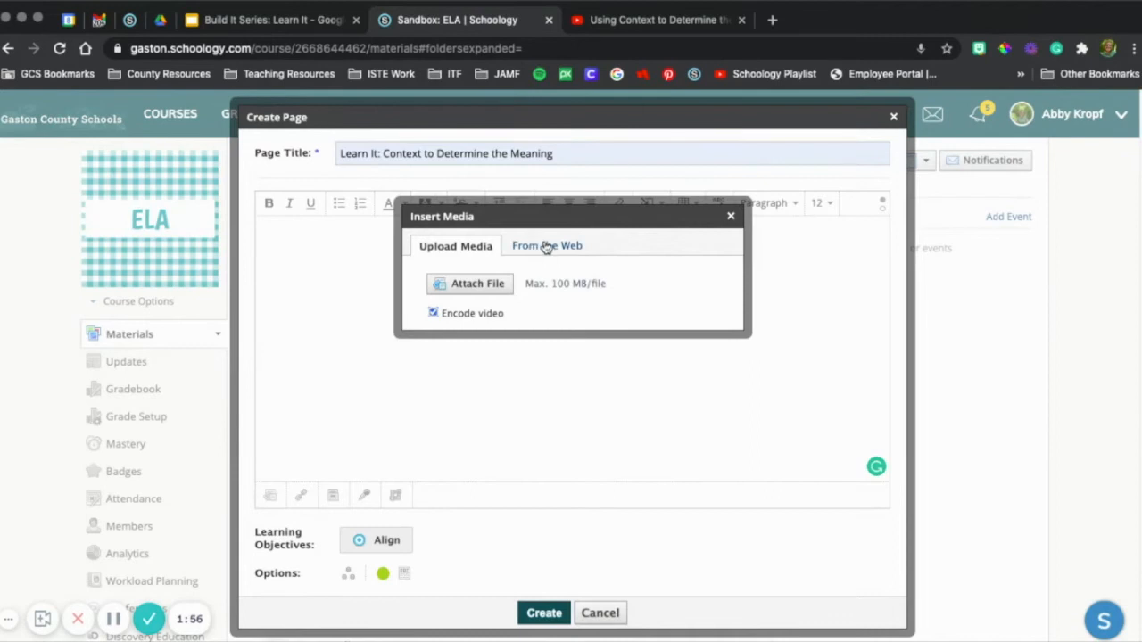
left_click(548, 247)
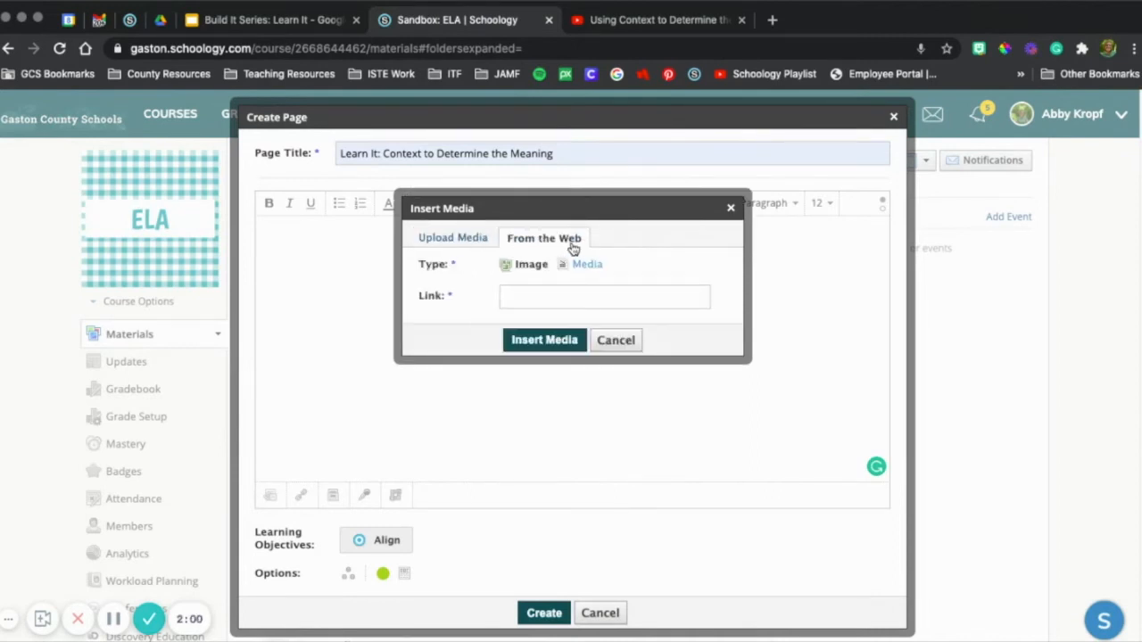
left_click(586, 264)
left_click(528, 299)
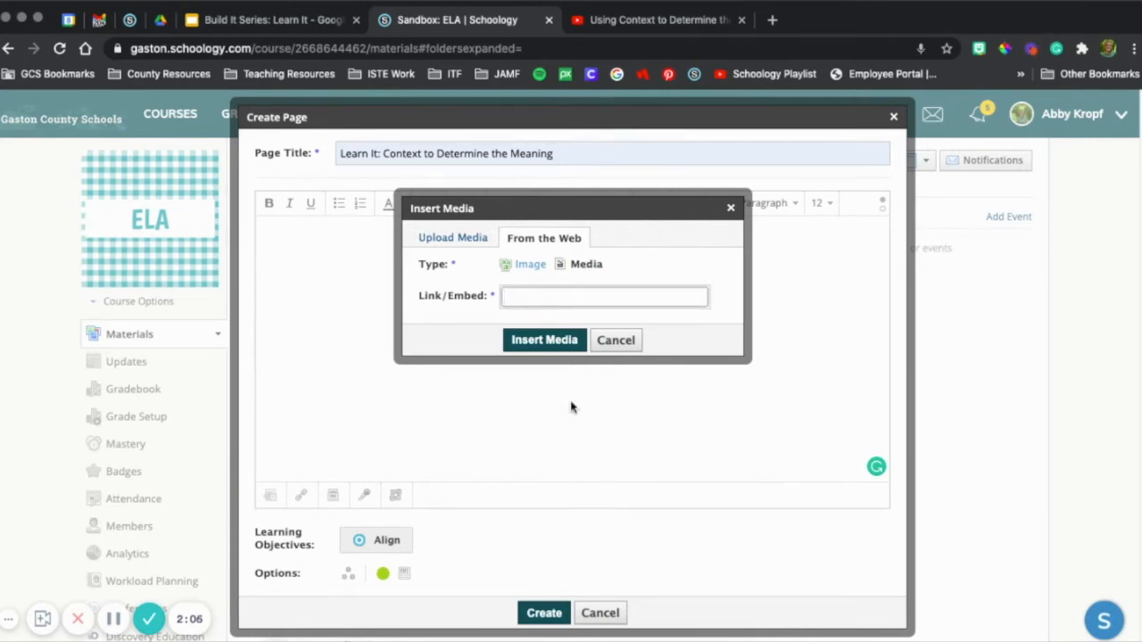
key("super+v")
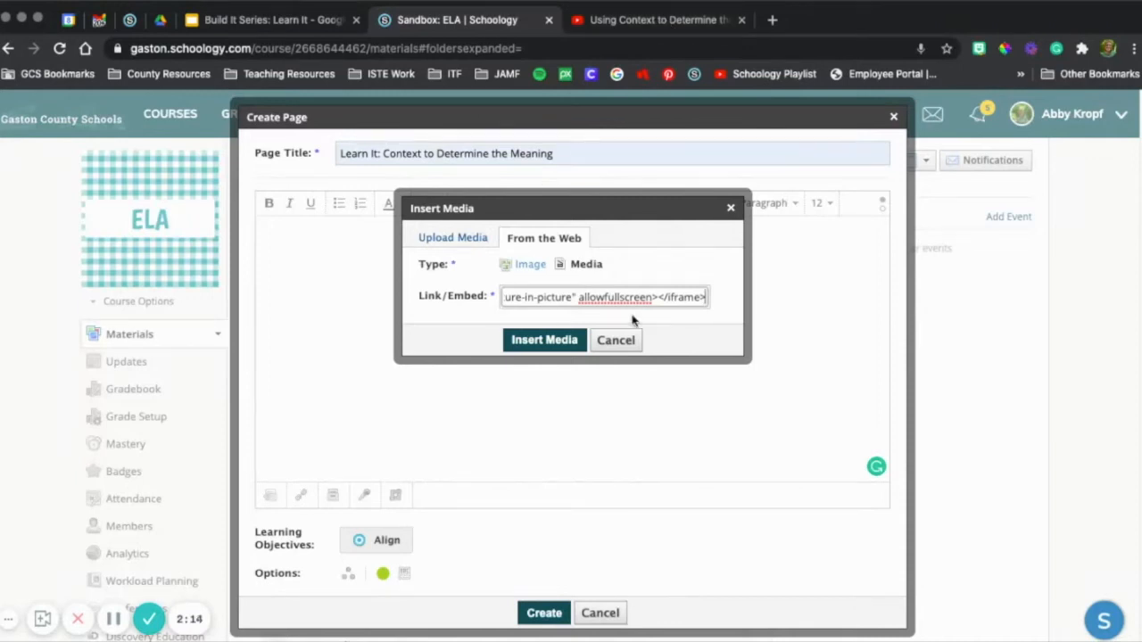
left_click(544, 340)
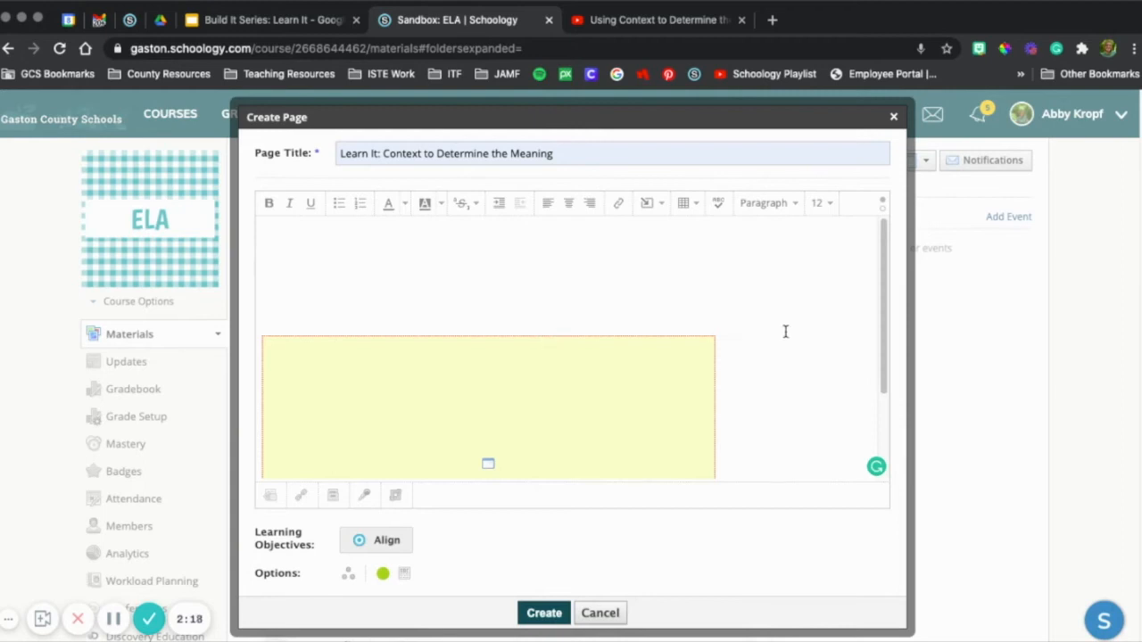
- Set the embedded video's width to 900 with its proportions constrained
left_click(538, 399)
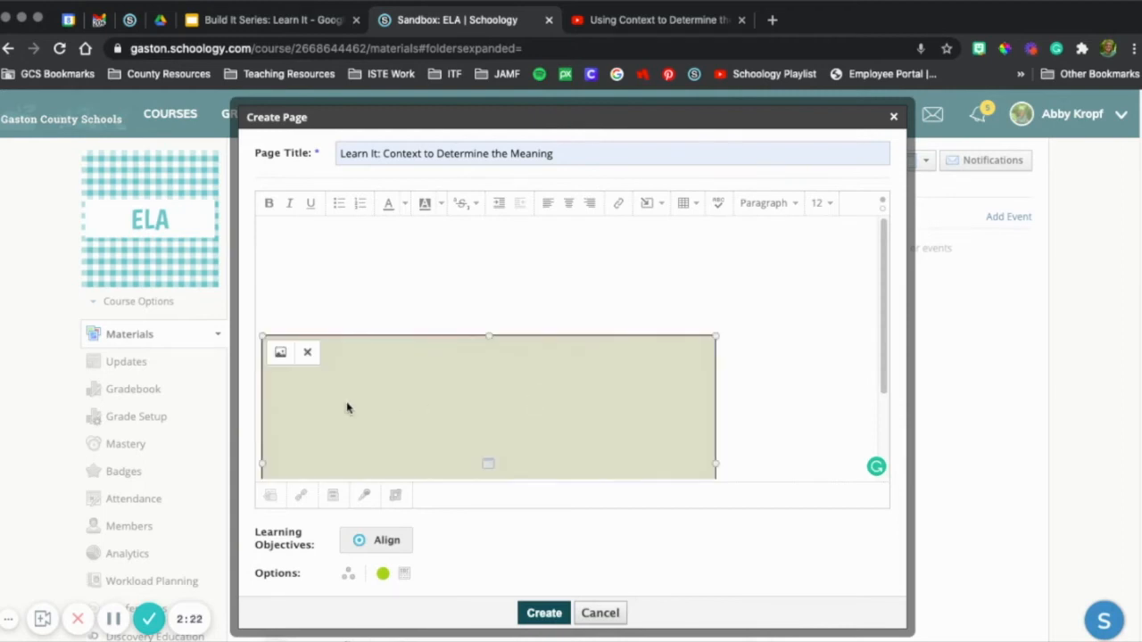
left_click(280, 355)
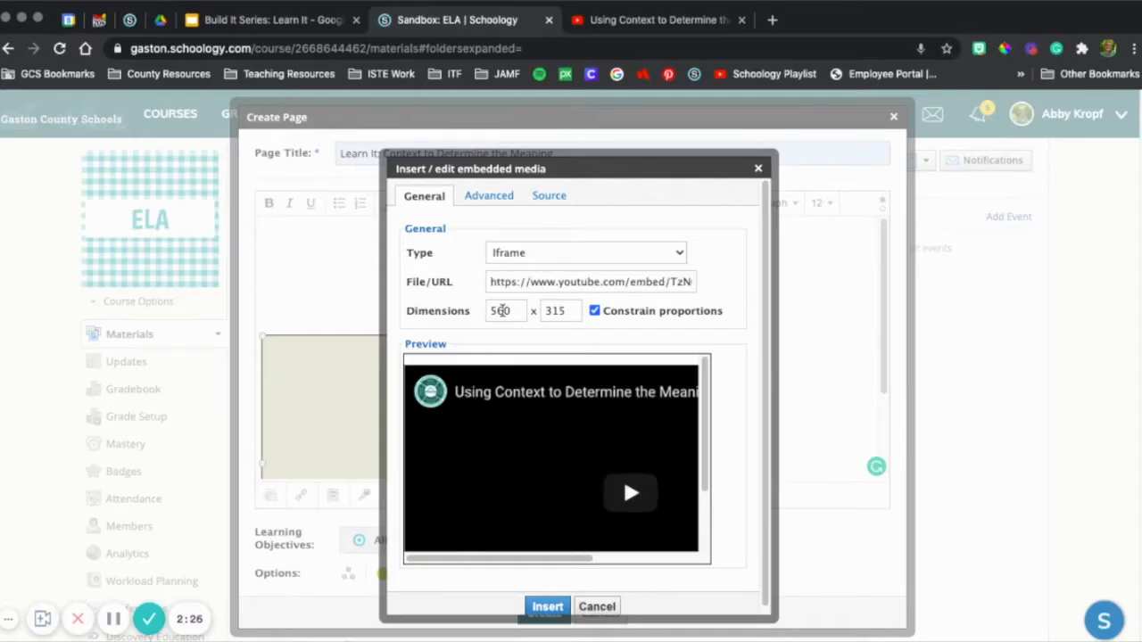
double_click(499, 311)
type("1")
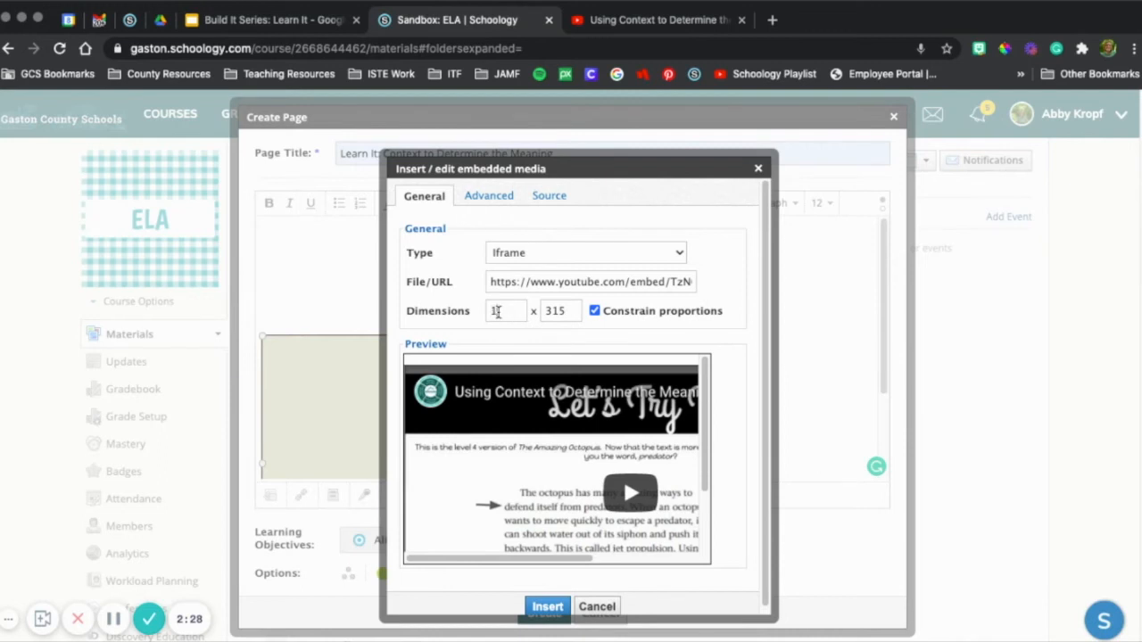
key("BackSpace")
type("900")
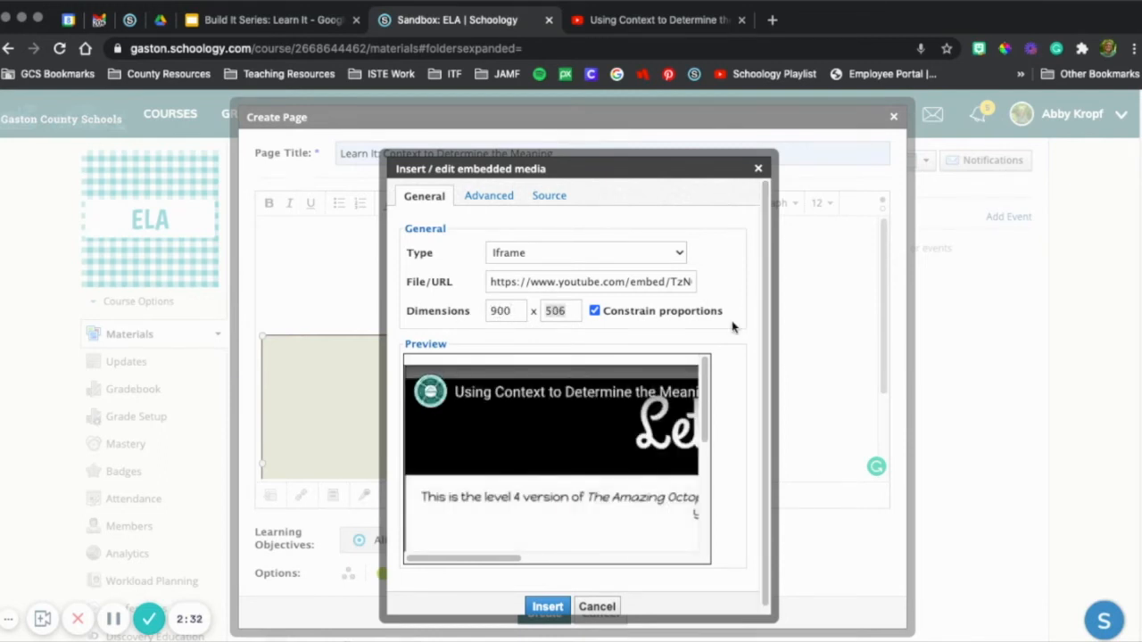
left_click(556, 600)
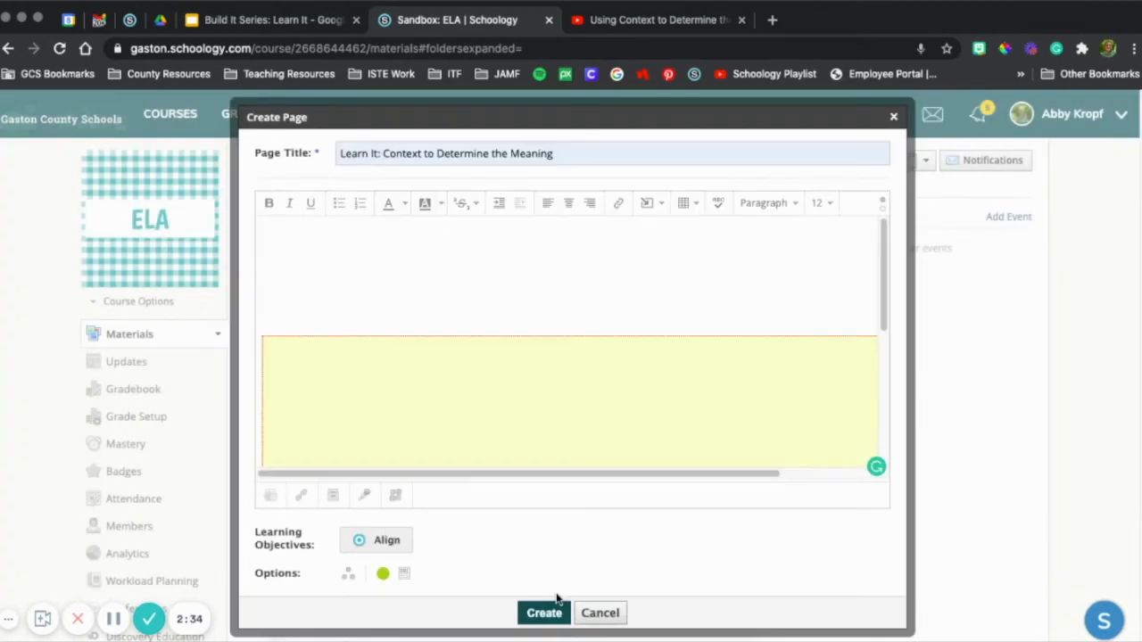
left_click(279, 234)
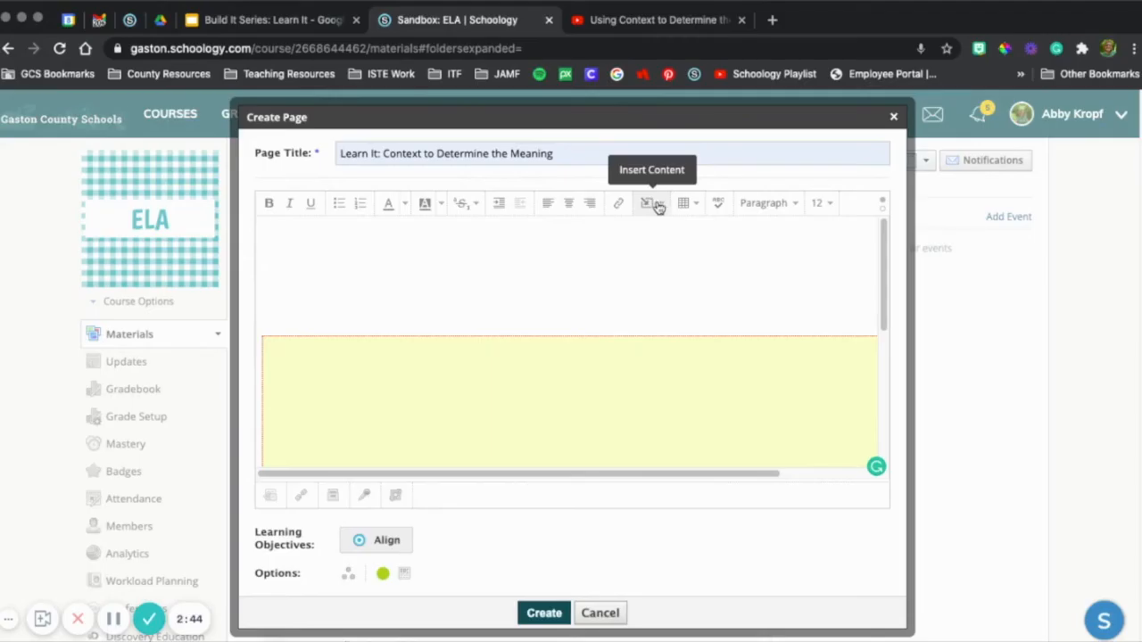
left_click(661, 205)
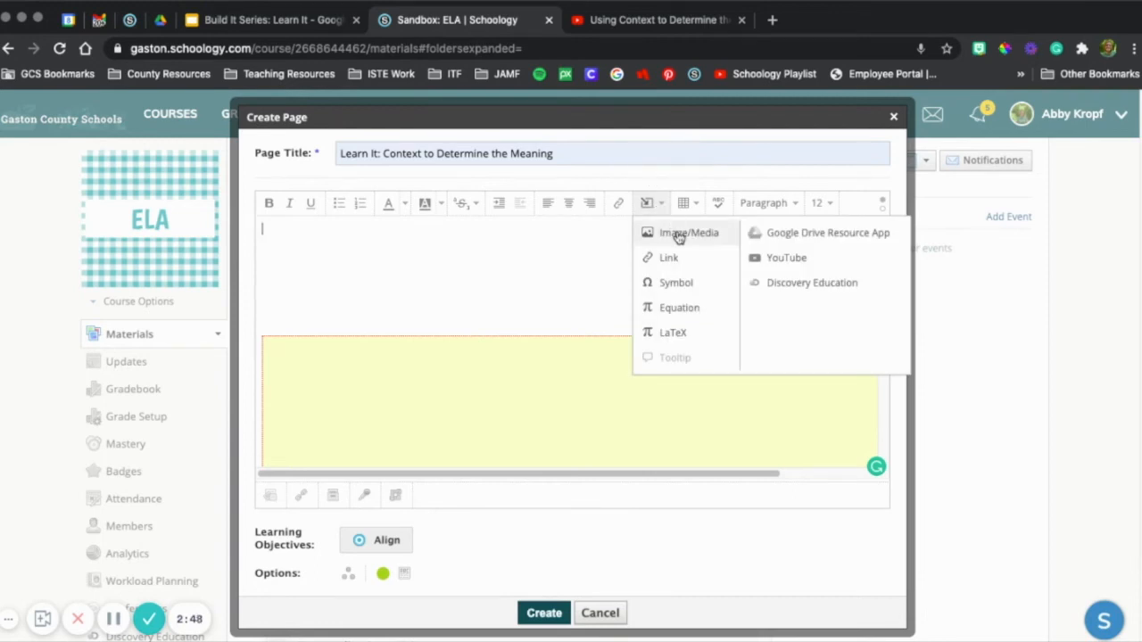
left_click(644, 233)
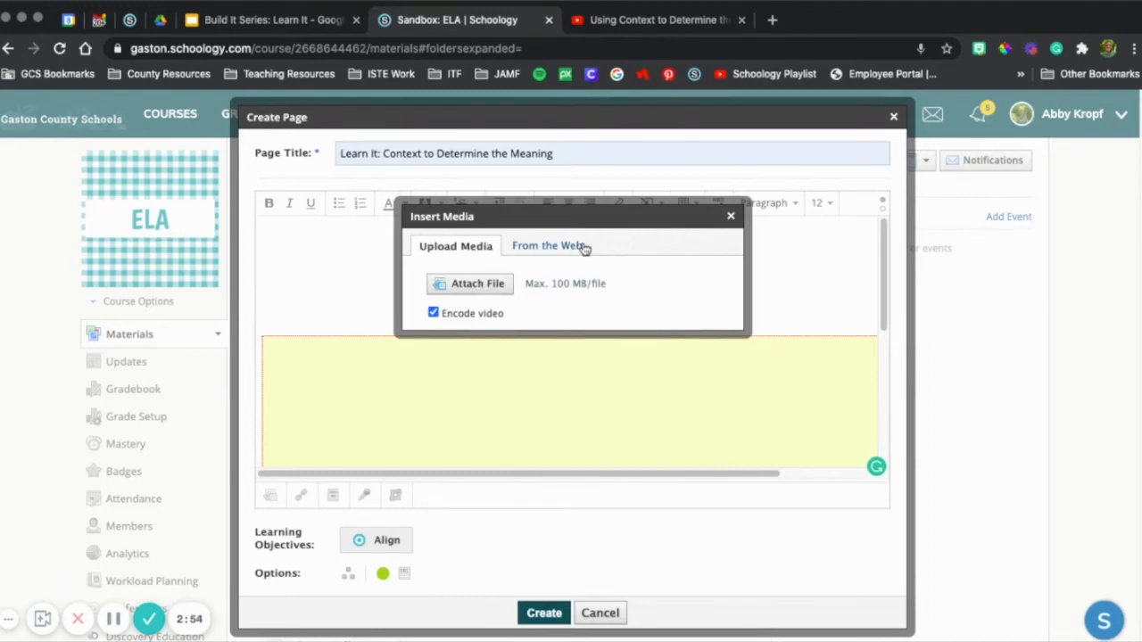
left_click(731, 217)
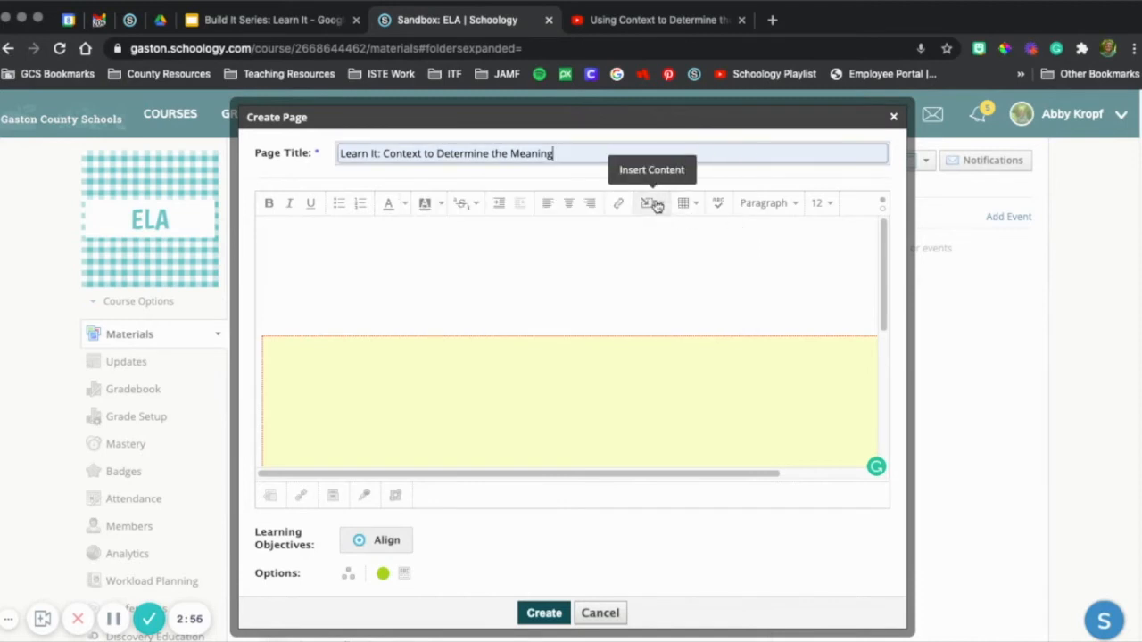
- Upload the Minilesson header image from a file and insert it at the beginning of the page body, above the embedded video
left_click(651, 204)
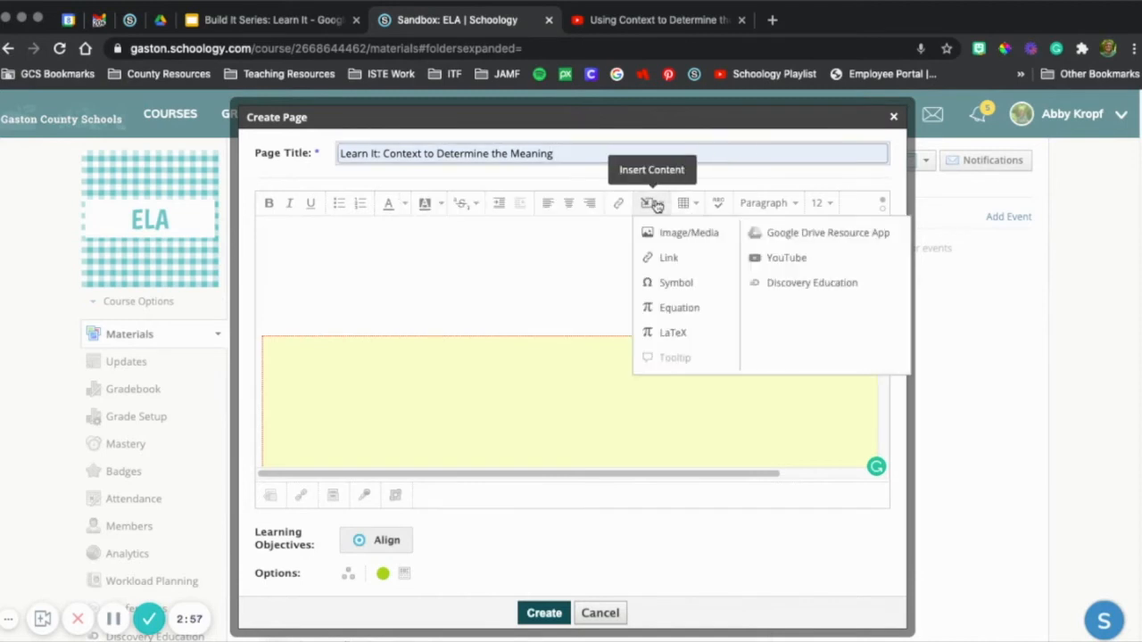
left_click(687, 236)
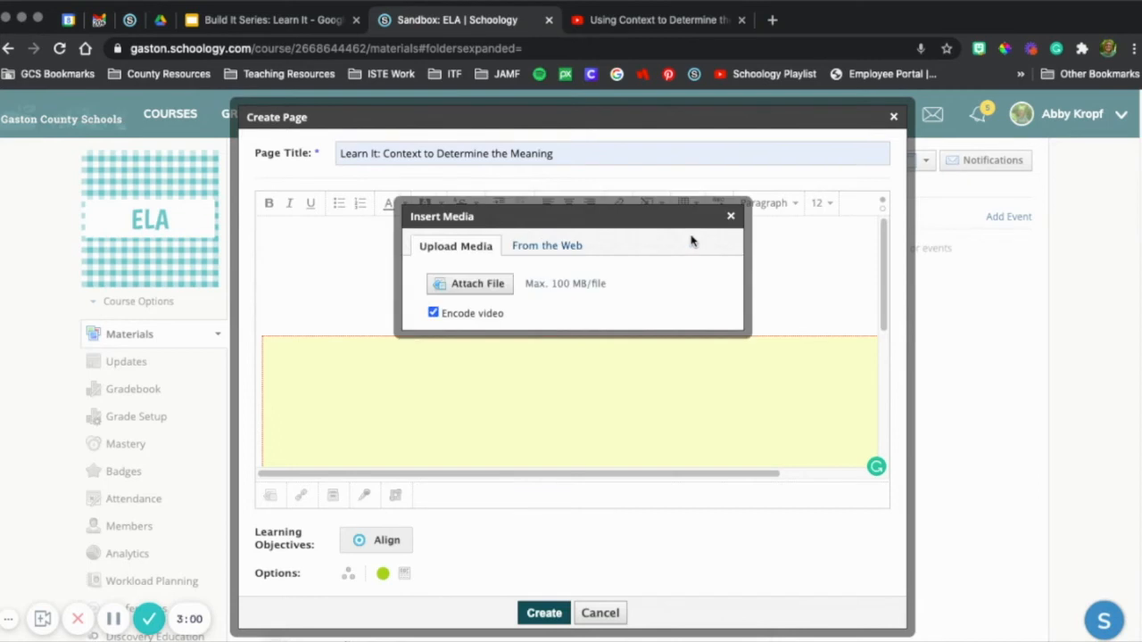
left_click(472, 286)
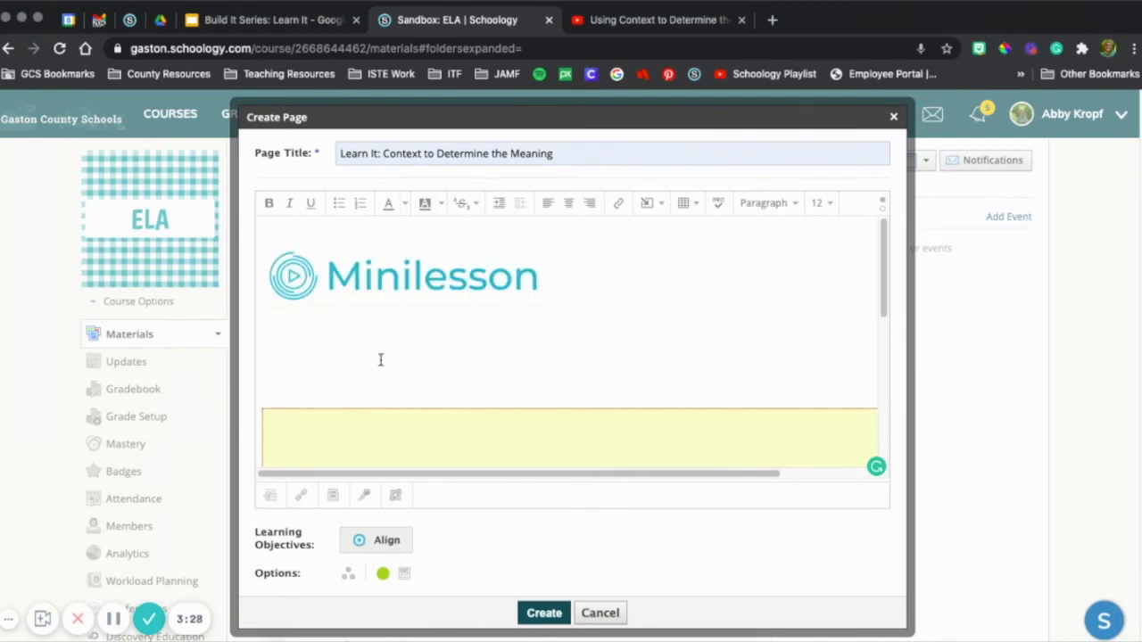
- Remove the extra blank lines below the Minilesson header and write "Watch the video below to learn about using context to determine the meaning of new vocabulary words."
key("BackSpace")
key("BackSpace")
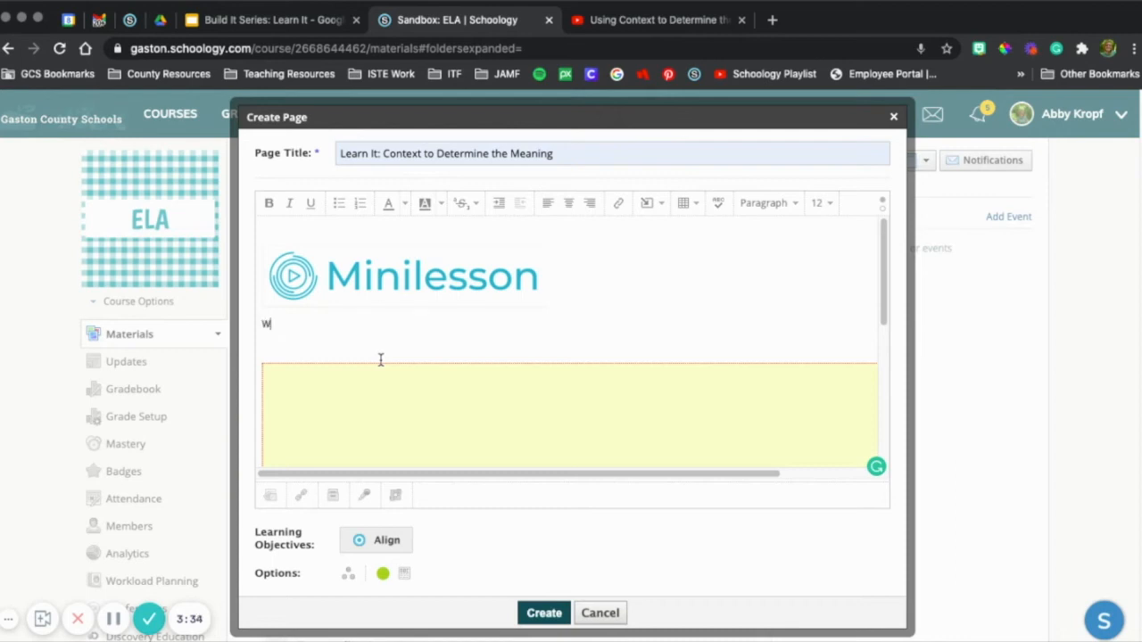
type("Watch the video below to ")
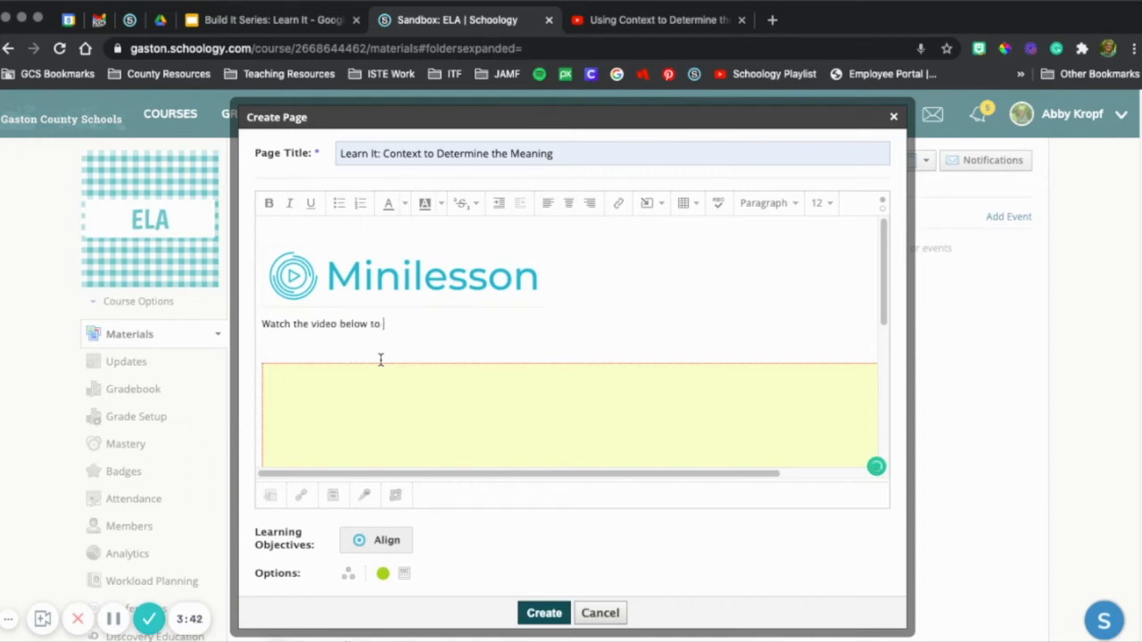
type("learn about using con")
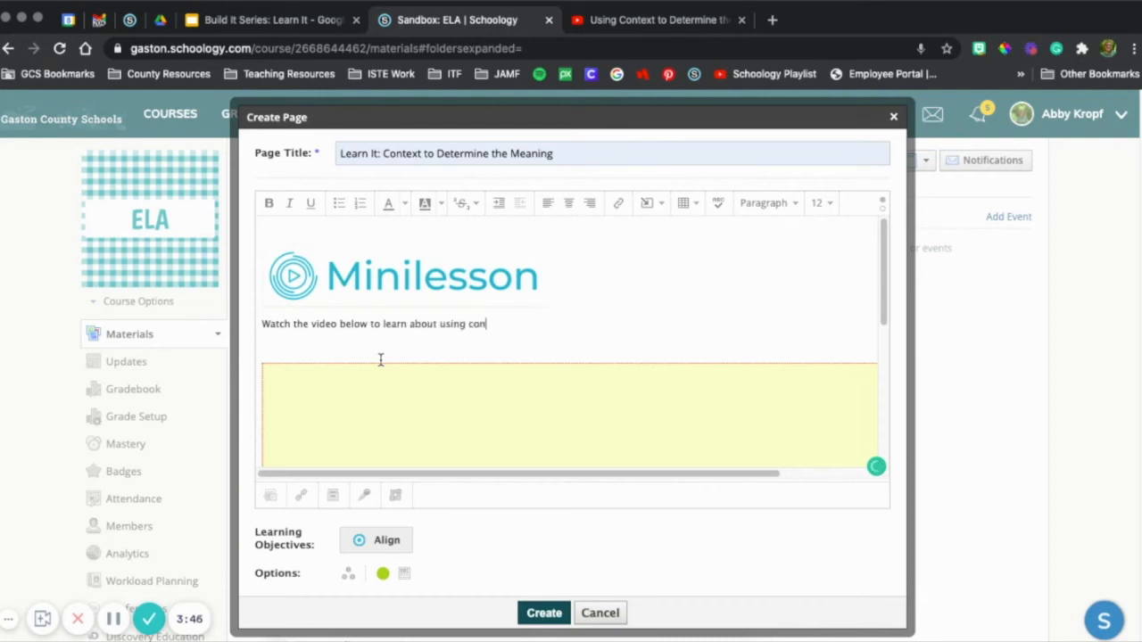
type("text to determine the m")
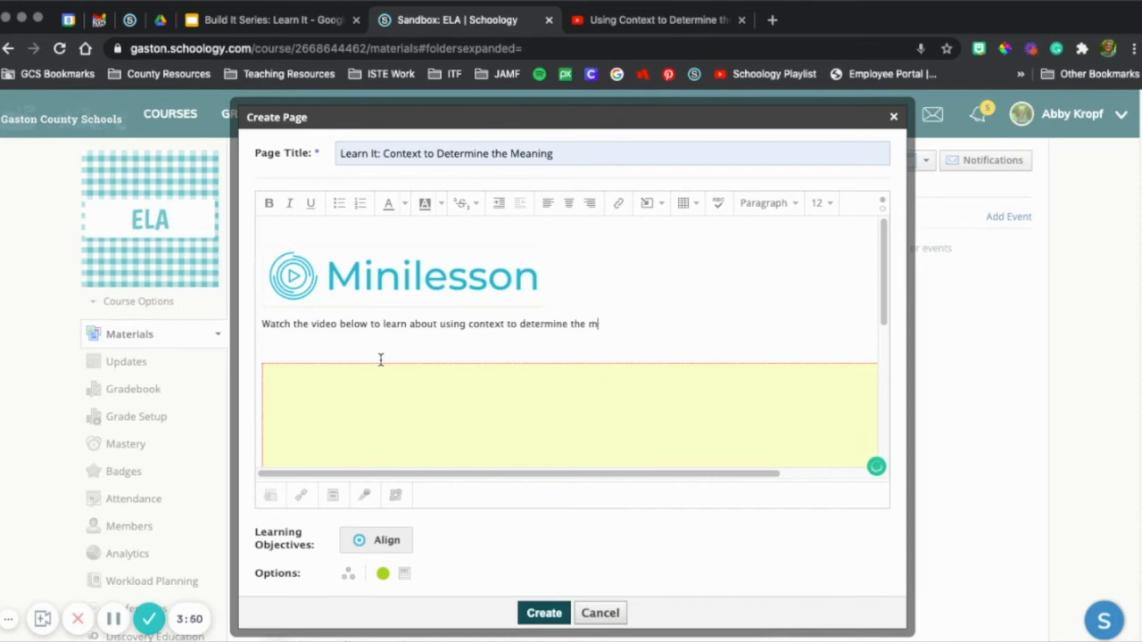
type("eaning of new vocabulary words.")
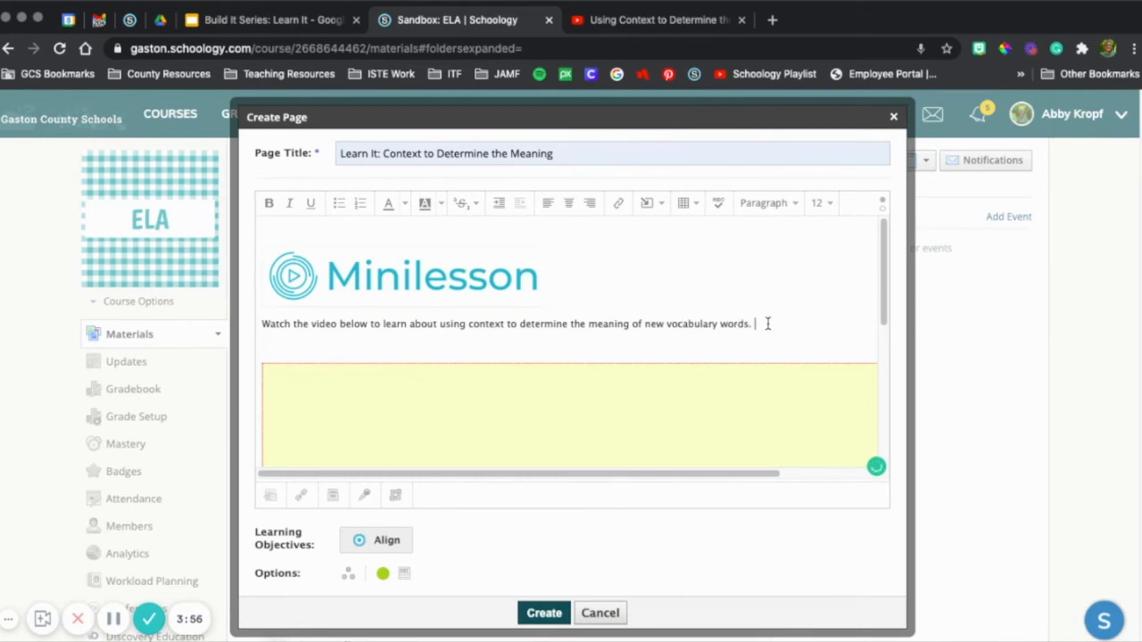
- Colour the instruction sentence turquoise and format it as Heading 2
left_click_drag(759, 326, 261, 327)
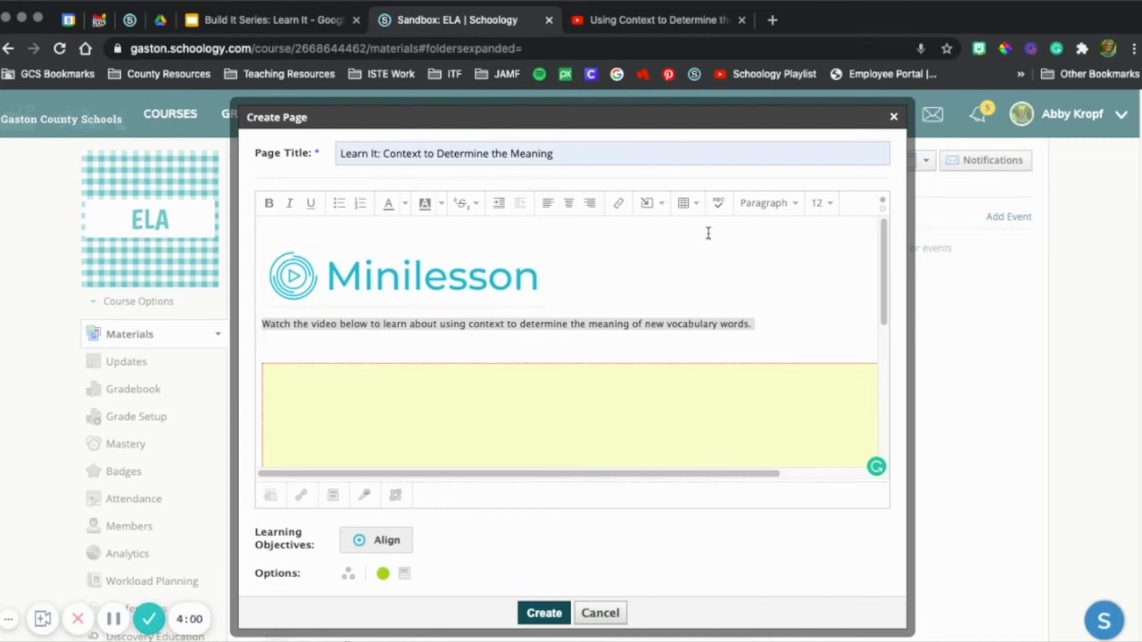
left_click(403, 205)
left_click(547, 252)
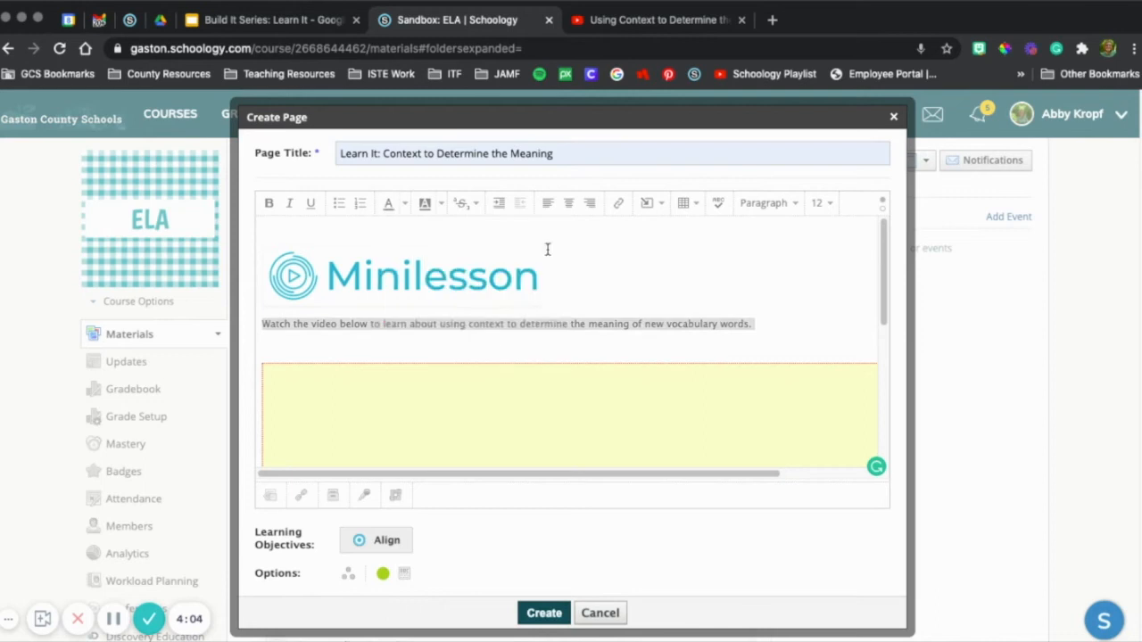
left_click(403, 205)
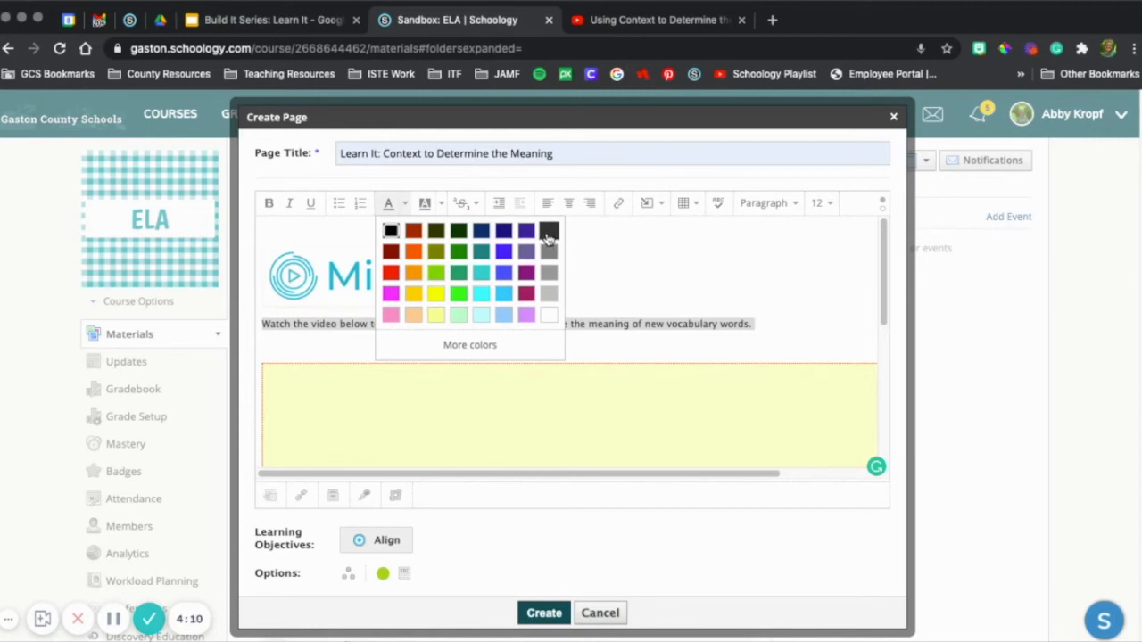
left_click(480, 273)
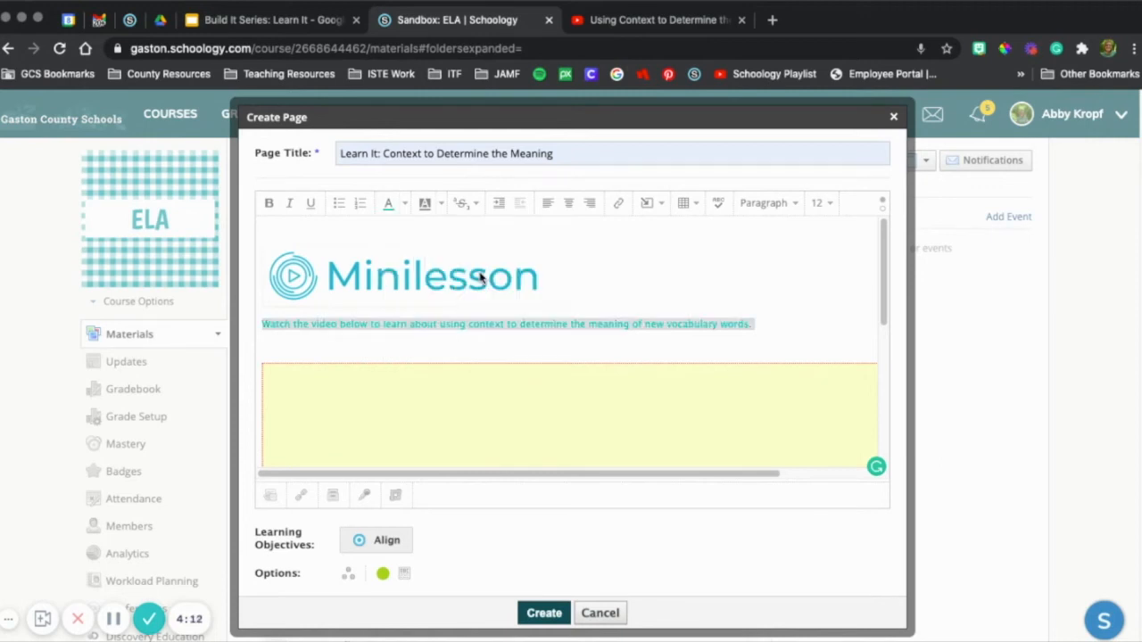
left_click(780, 204)
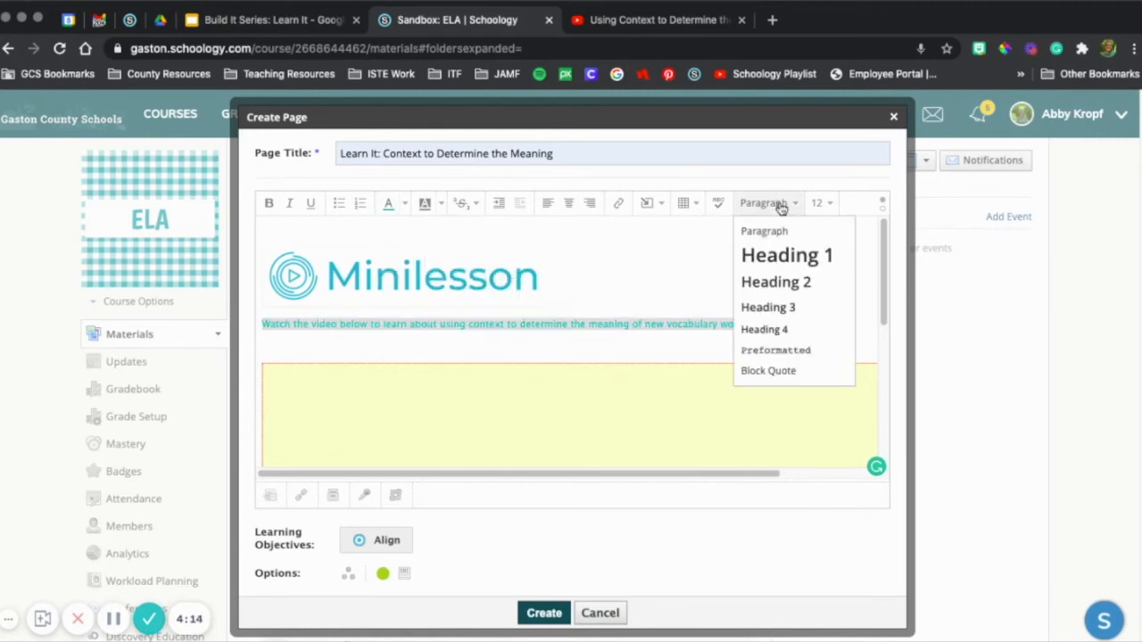
left_click(784, 281)
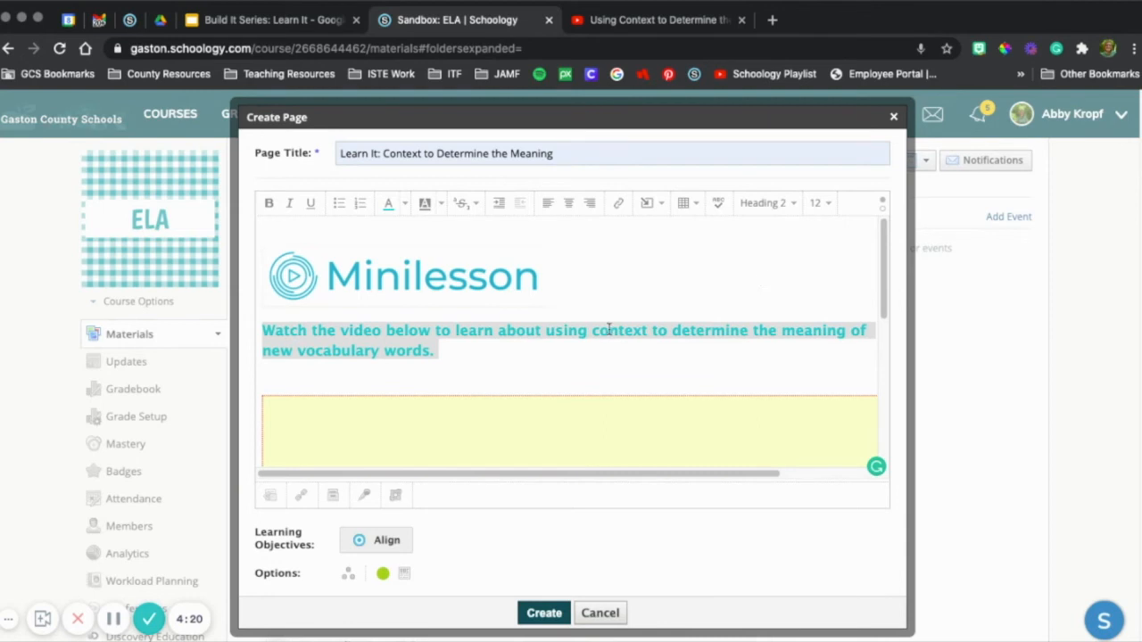
- Try centre alignment and a yellow highlight on the instruction sentence
left_click(568, 203)
left_click(550, 204)
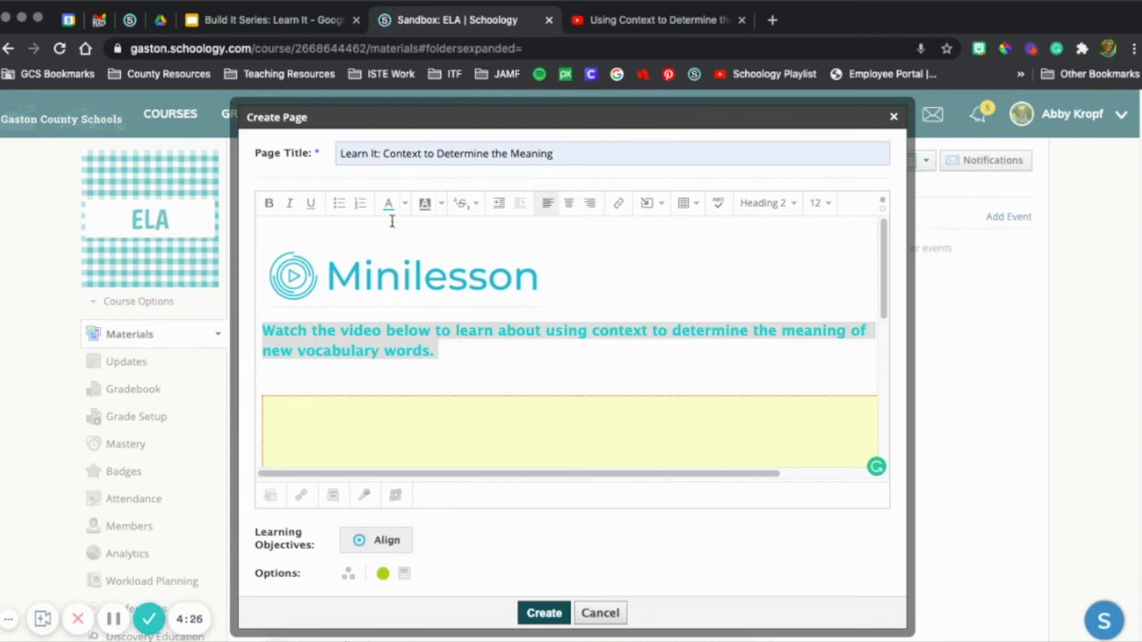
left_click(434, 213)
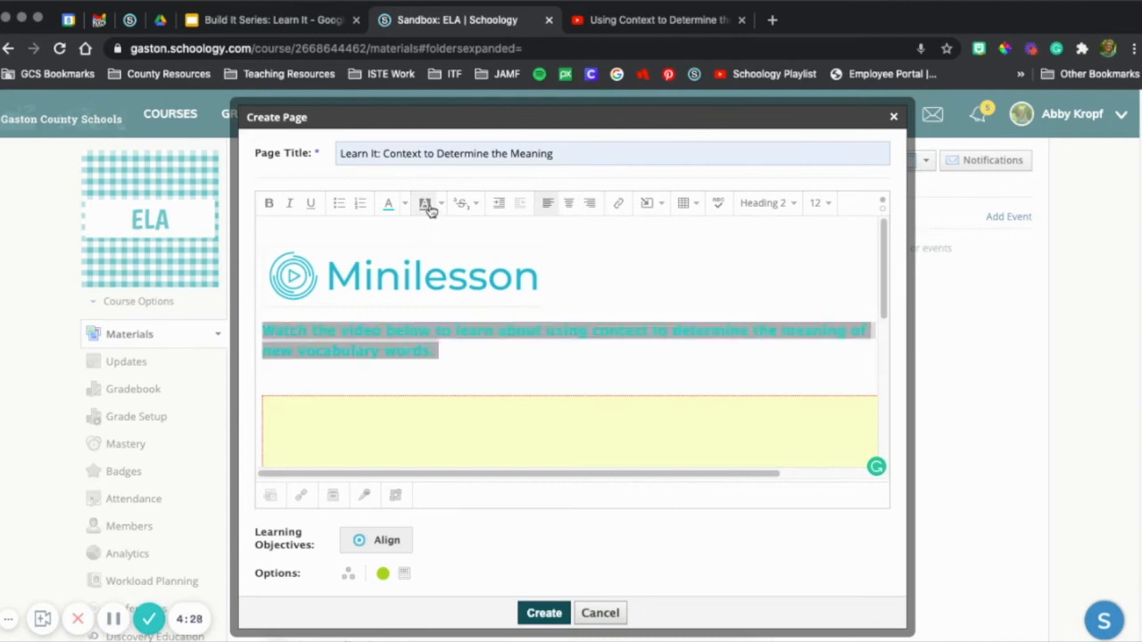
left_click(430, 210)
left_click(441, 206)
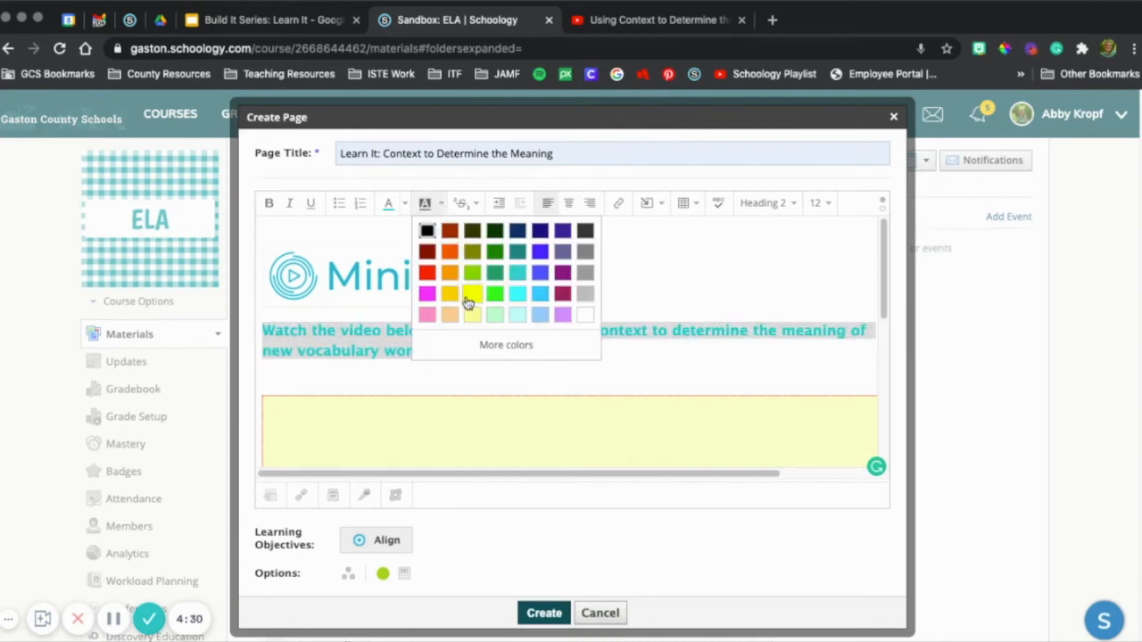
left_click(471, 301)
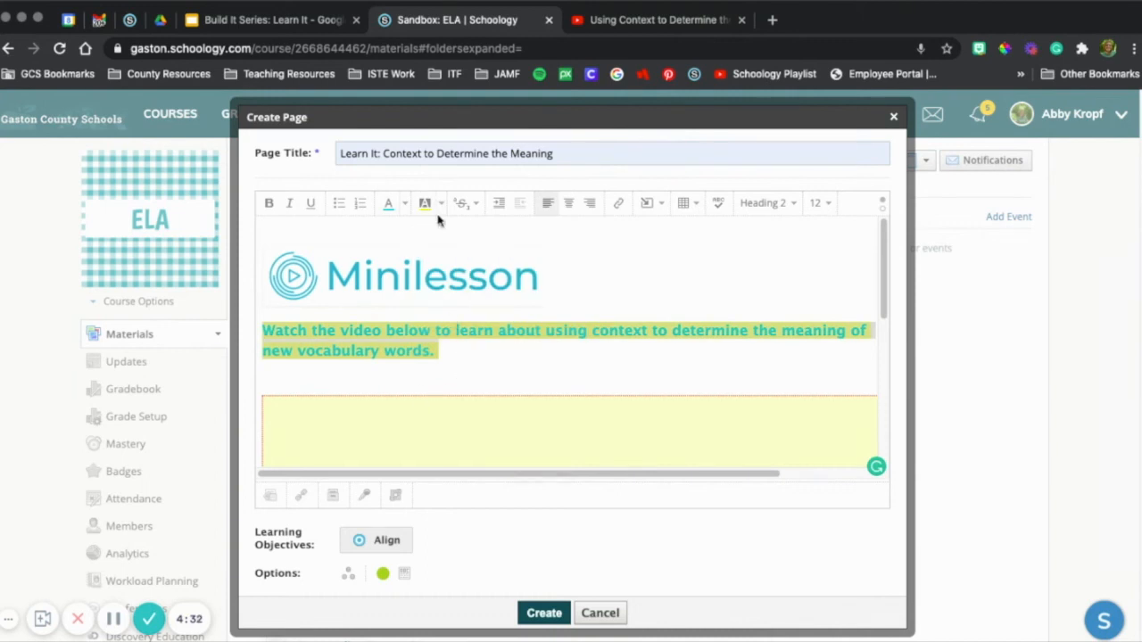
left_click(474, 360)
- Delete the remaining blank line between the instruction sentence and the embedded video
scroll(474, 362, "down", 5)
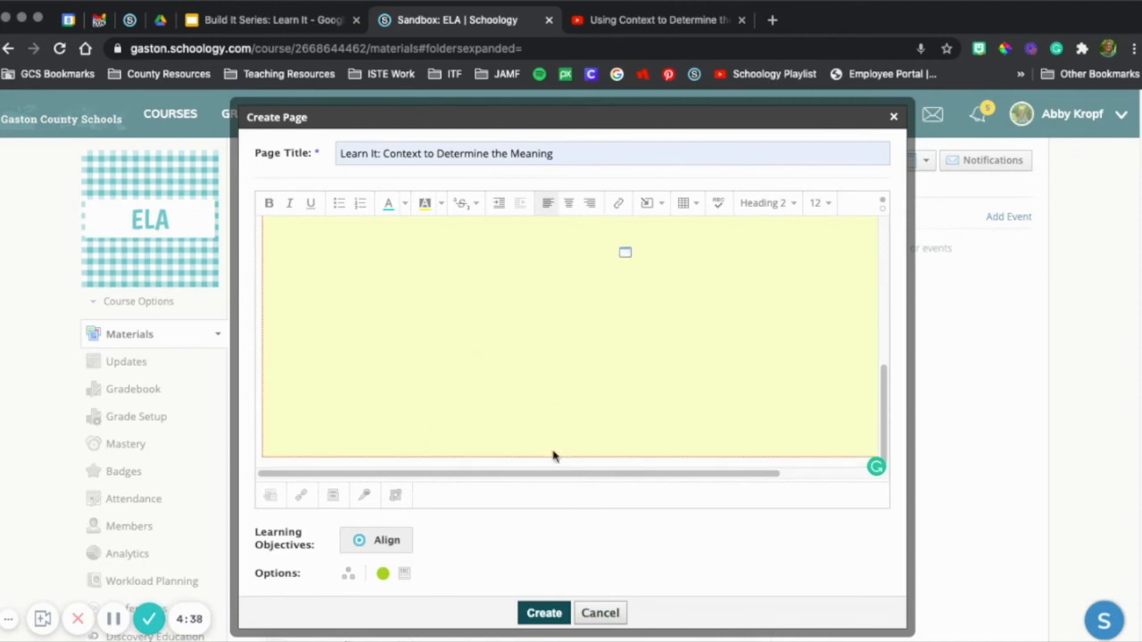
scroll(524, 438, "up", 2)
scroll(525, 438, "down", 2)
scroll(493, 397, "up", 2)
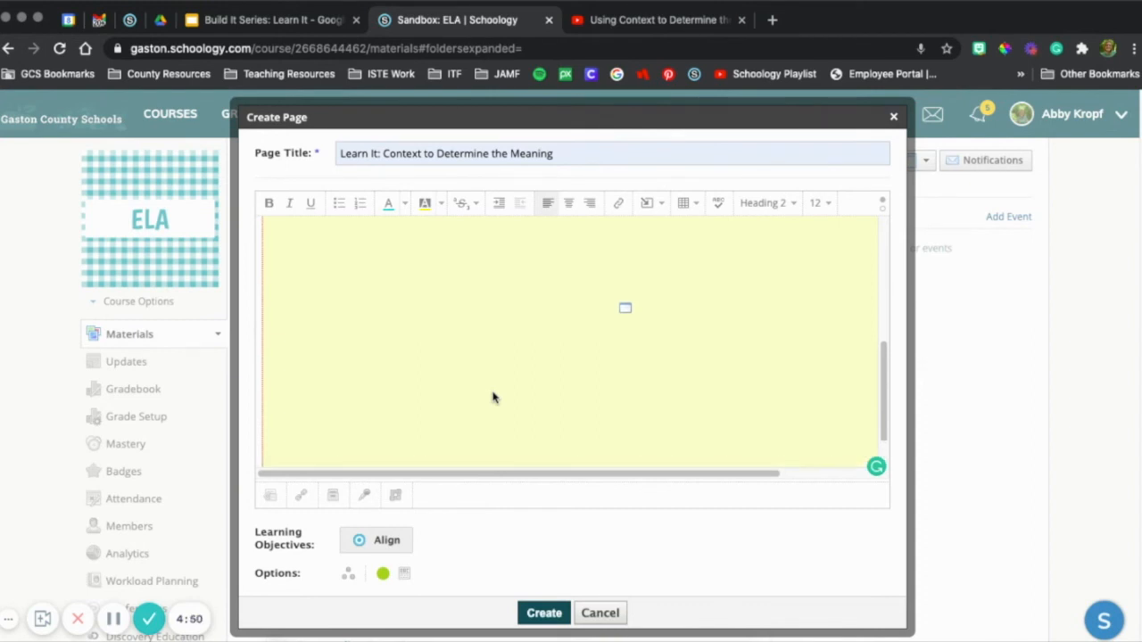
scroll(480, 355, "down", 2)
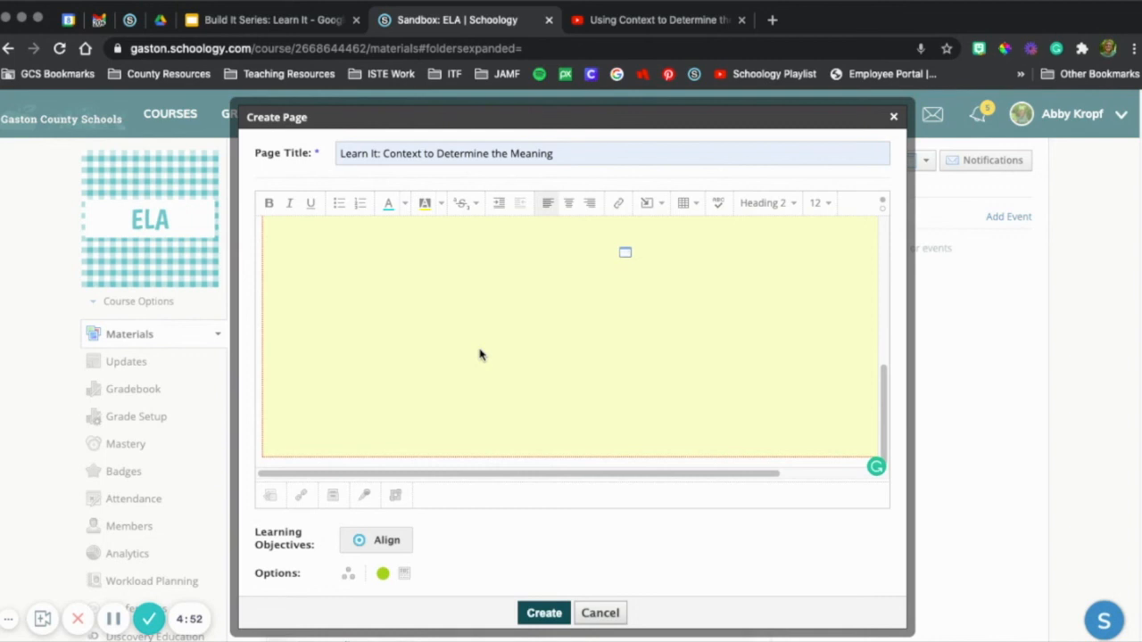
scroll(479, 355, "up", 5)
left_click(358, 341)
key("BackSpace")
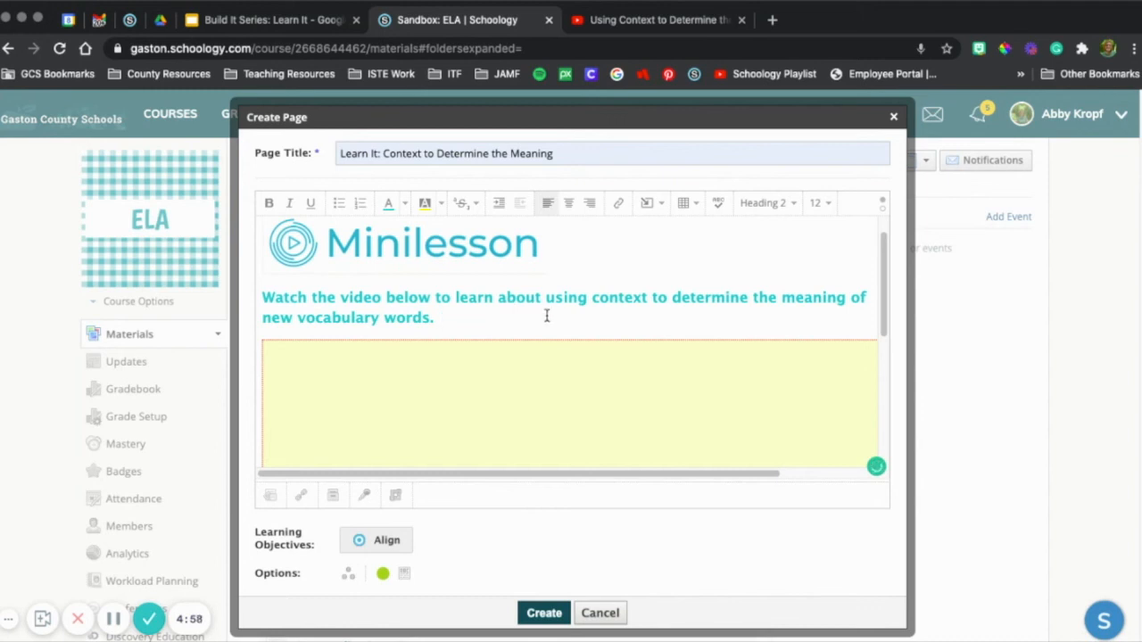
- Switch the page from displaying on a new page to displaying inline in the course materials, and create it
scroll(547, 316, "down", 5)
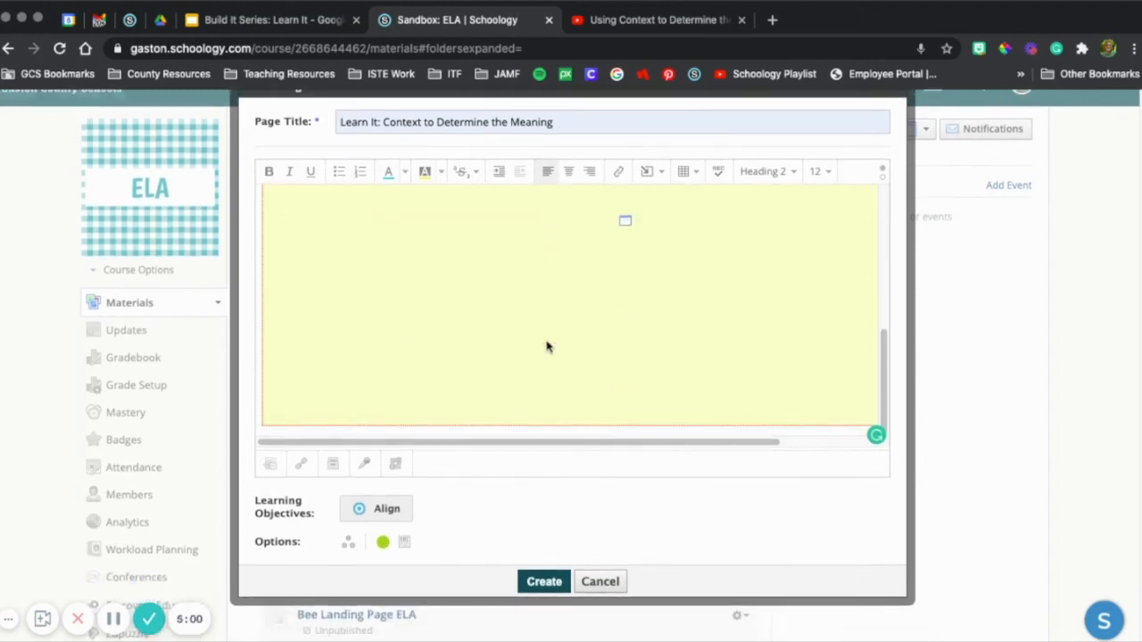
scroll(542, 362, "up", 2)
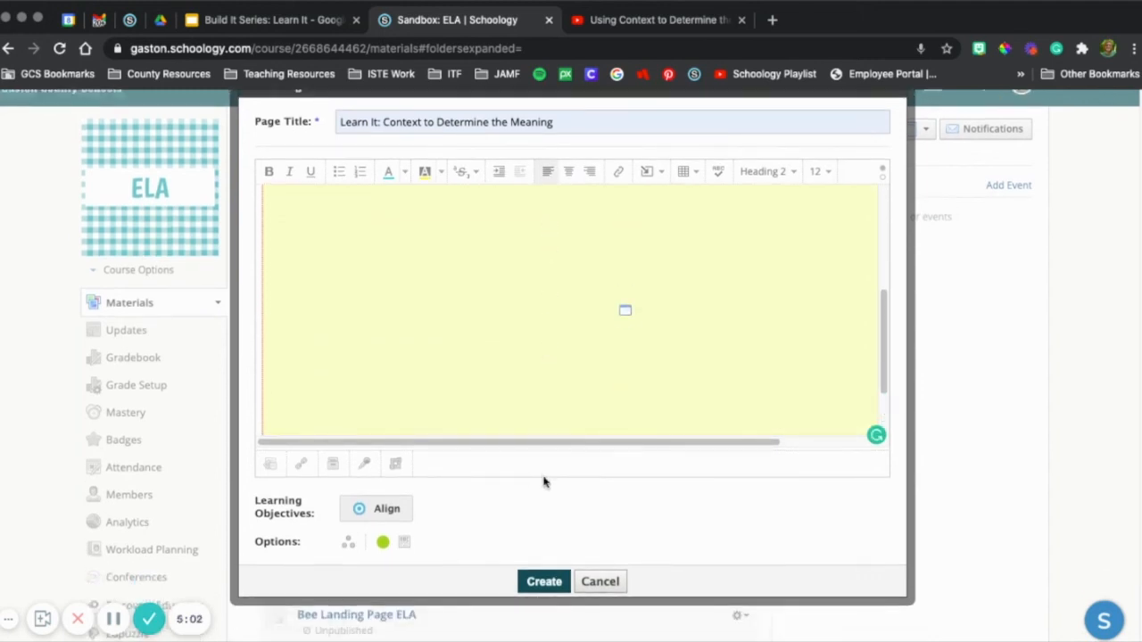
scroll(543, 481, "up", 1)
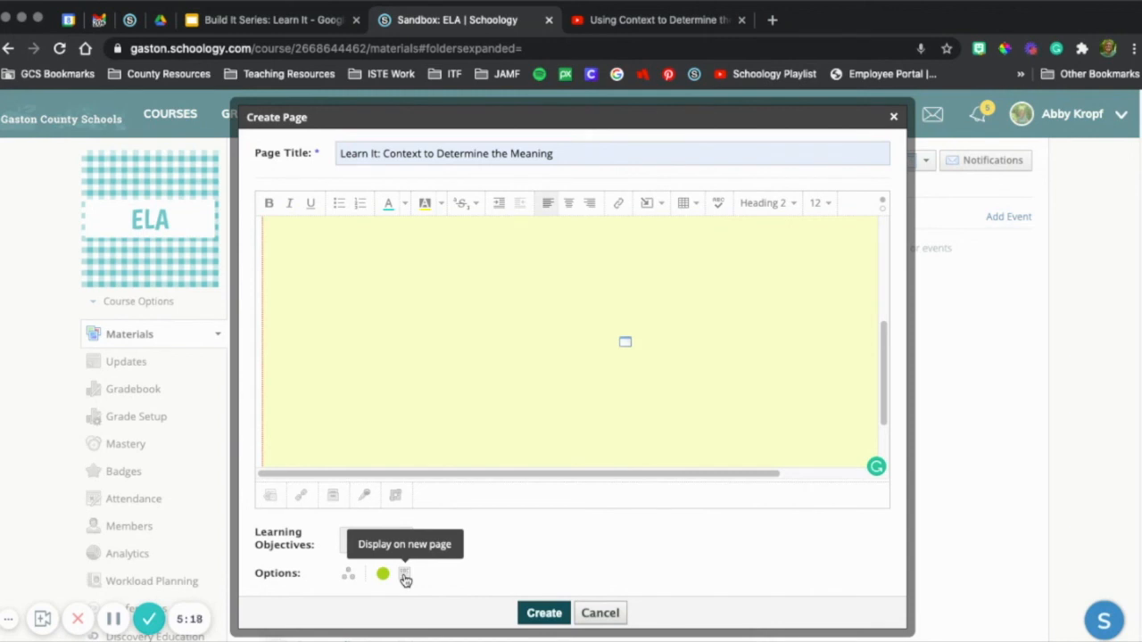
left_click(404, 576)
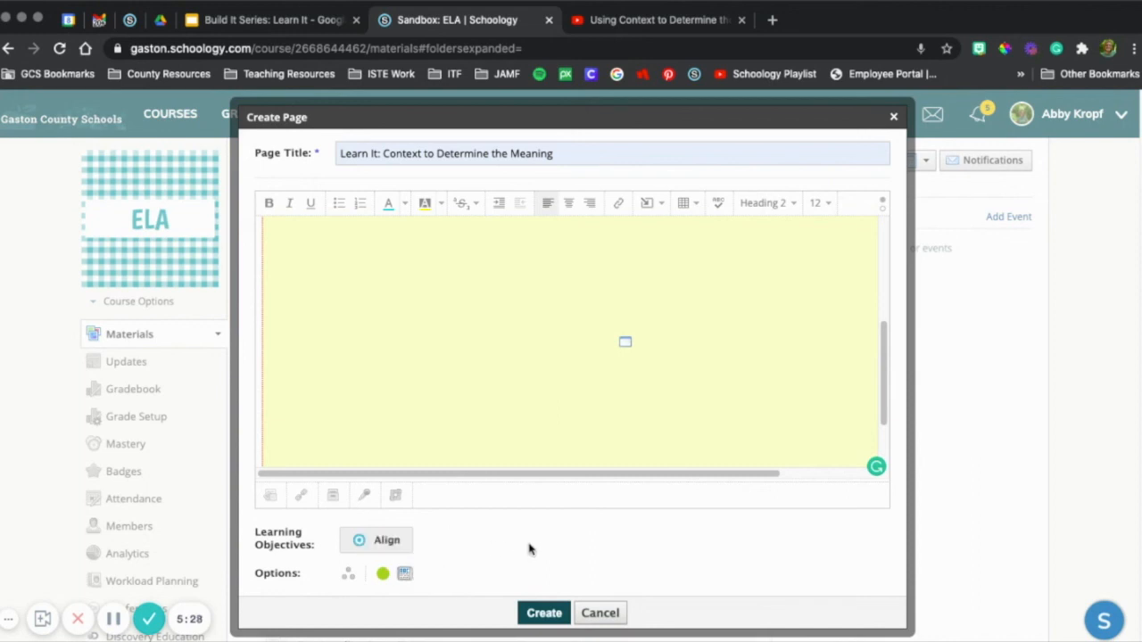
scroll(530, 546, "down", 1)
scroll(530, 548, "down", 1)
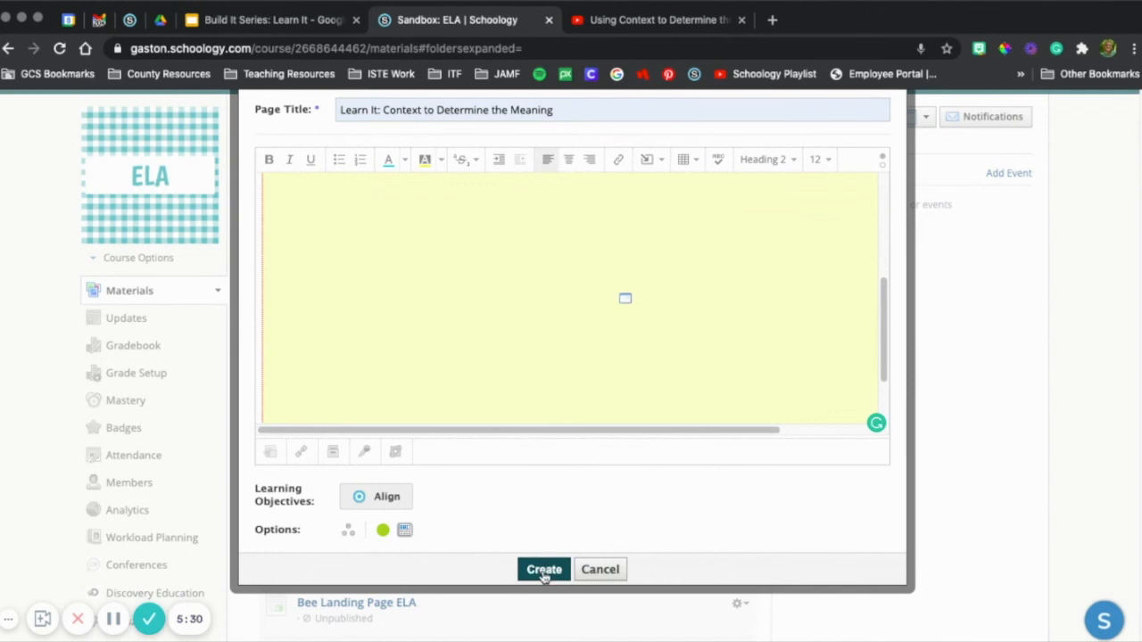
left_click(544, 571)
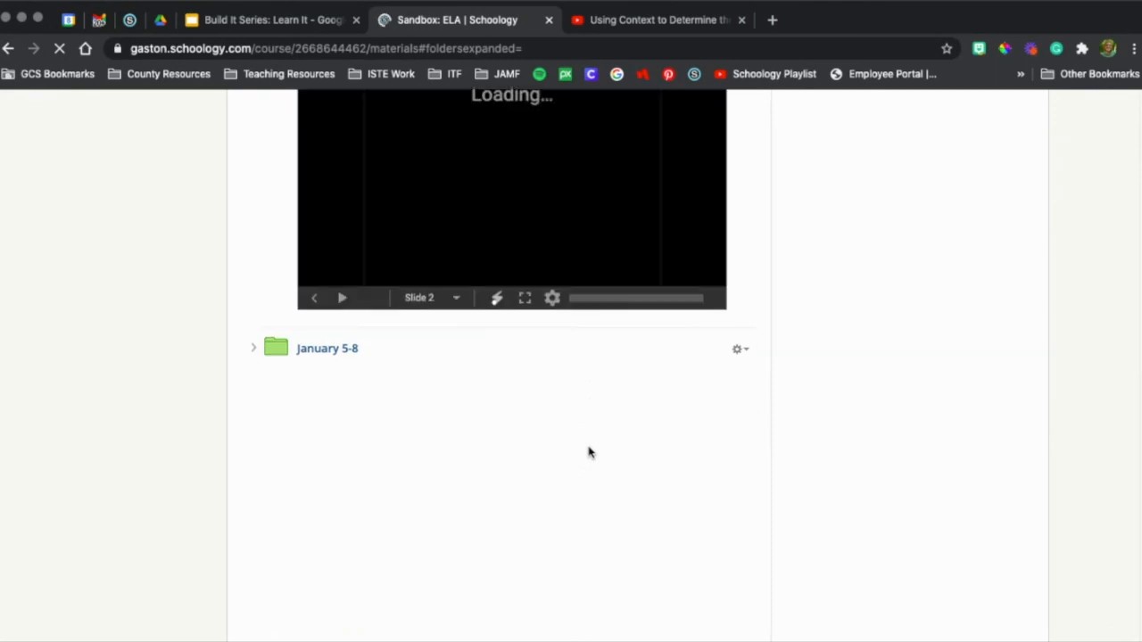
- Examine the header, instruction sentence and embedded video of the new Learn It page in the course materials
scroll(589, 453, "down", 7)
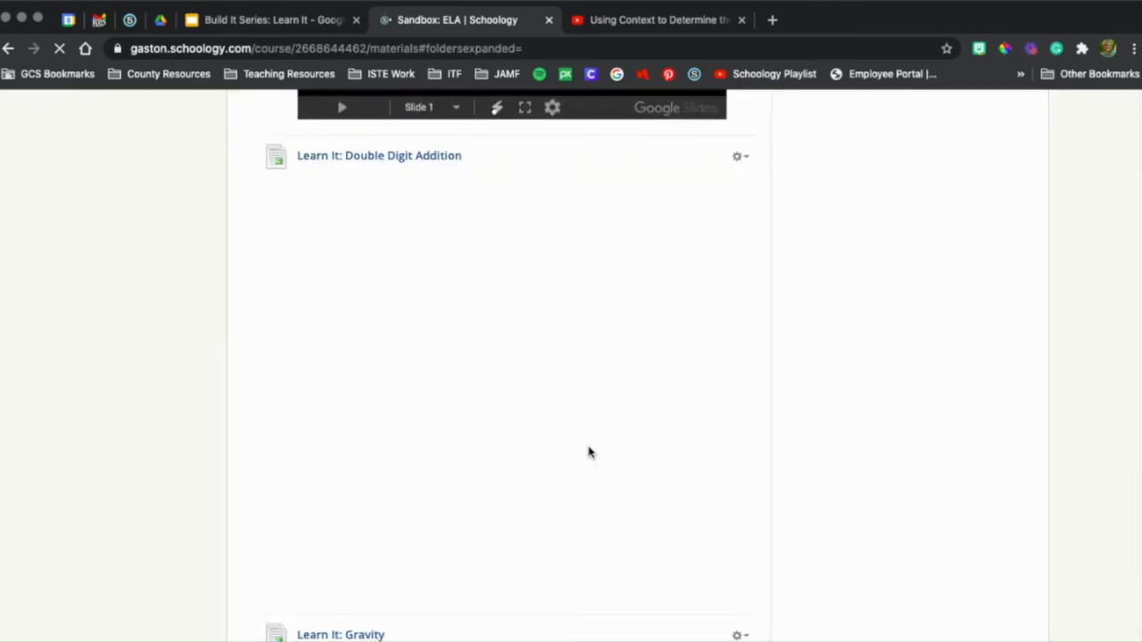
scroll(589, 453, "down", 6)
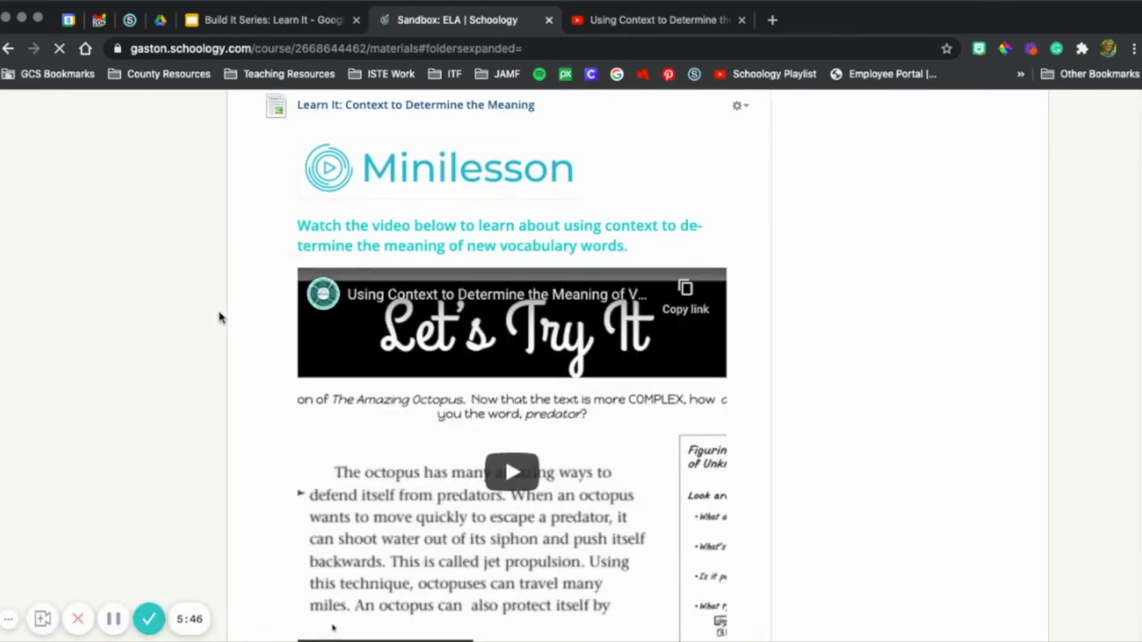
scroll(248, 325, "down", 1)
scroll(248, 324, "up", 1)
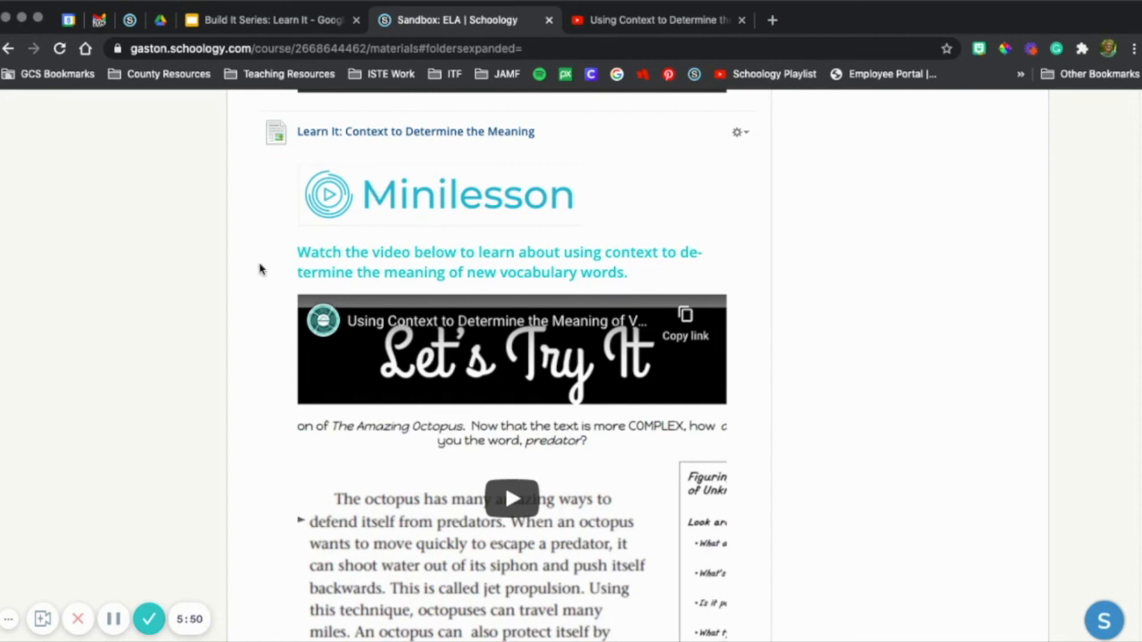
scroll(259, 269, "down", 2)
scroll(260, 269, "down", 1)
scroll(259, 269, "up", 3)
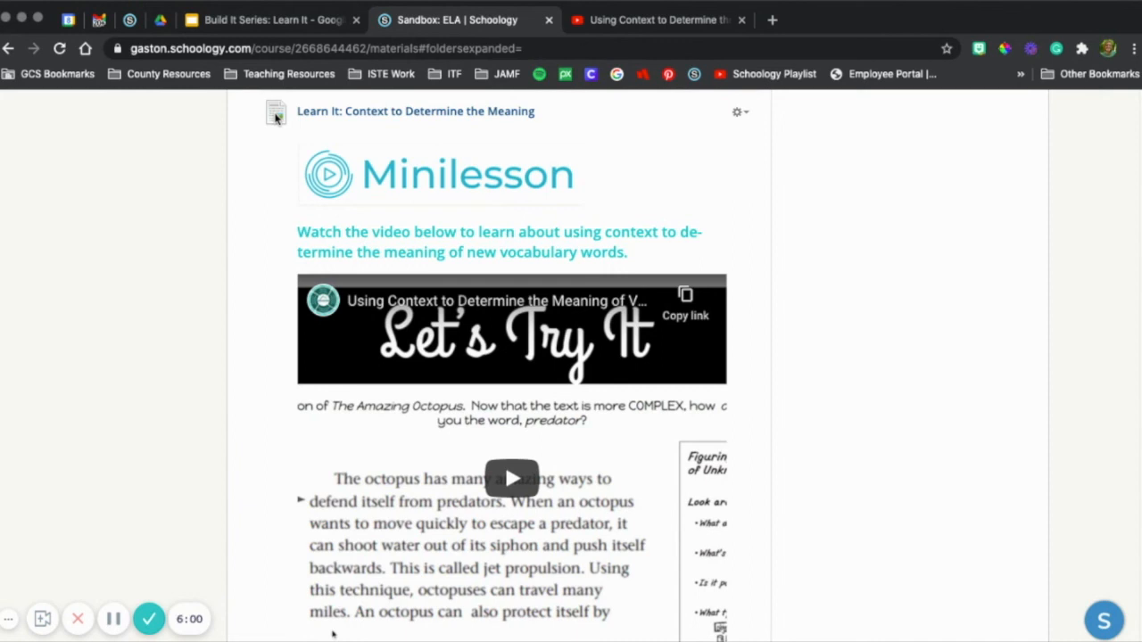
left_click(149, 618)
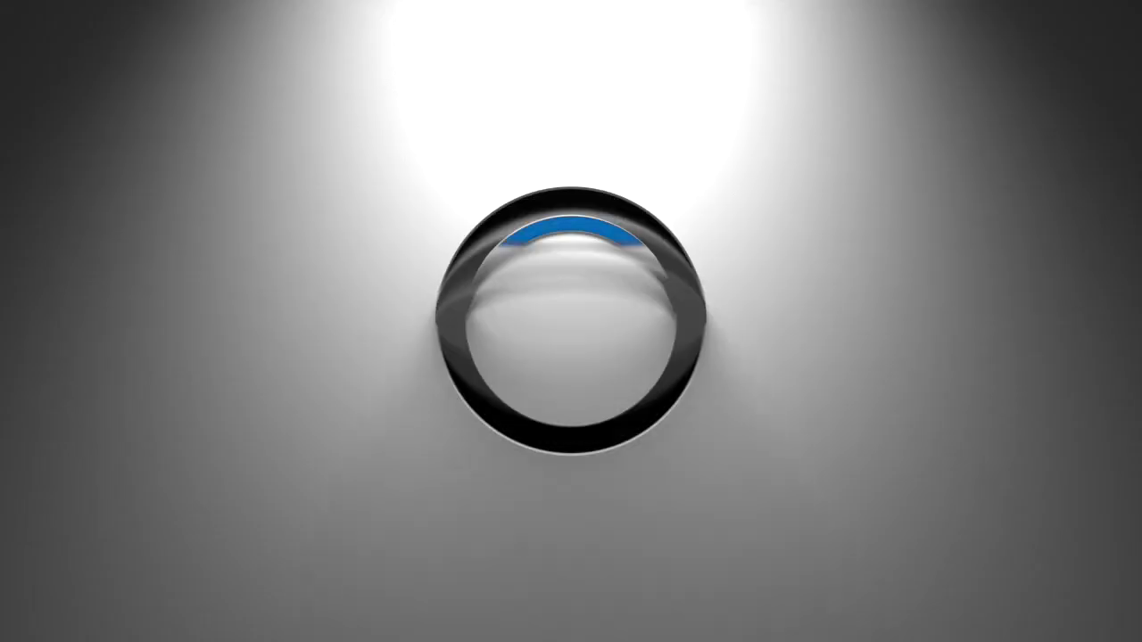